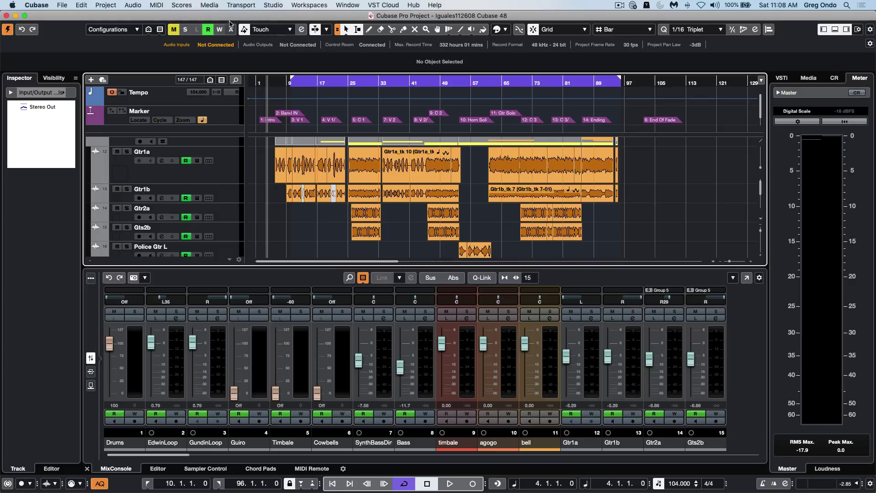
- Review the Studio Setup audio system settings and close them with OK
left_click(273, 5)
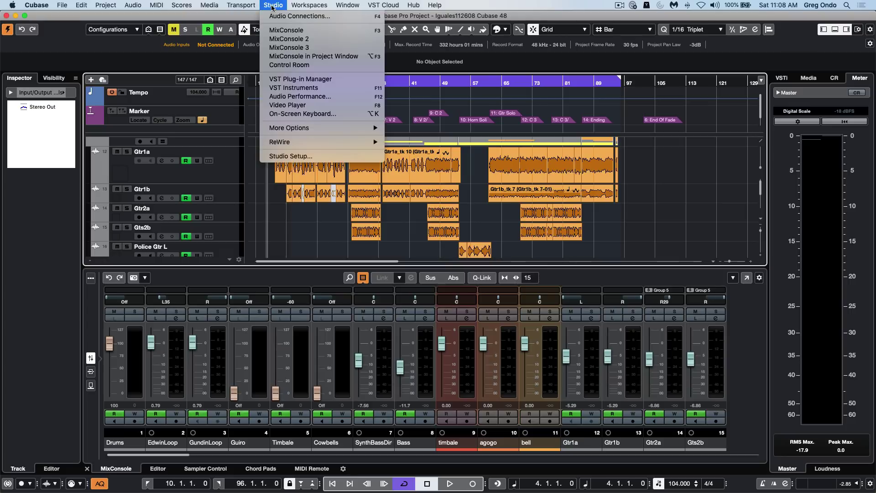
left_click(279, 157)
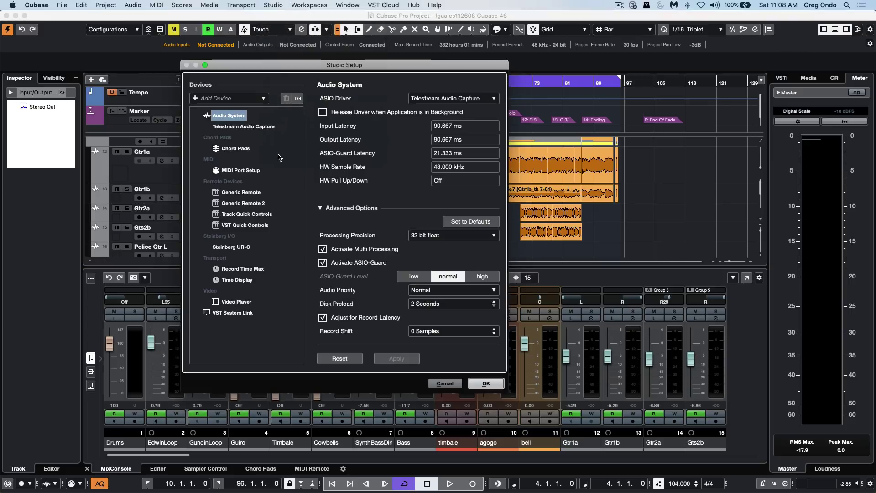
left_click(485, 383)
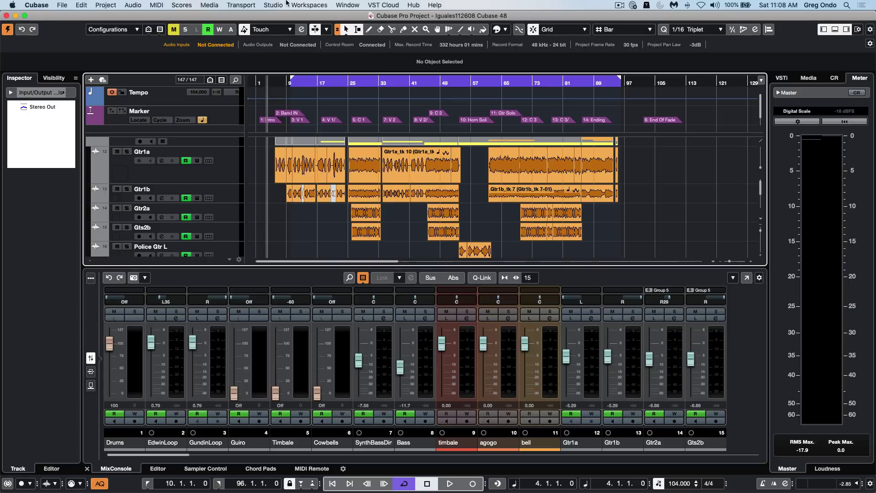
- Check the Audio Connections window, close it, and bring up the Cubase application menu
left_click(264, 6)
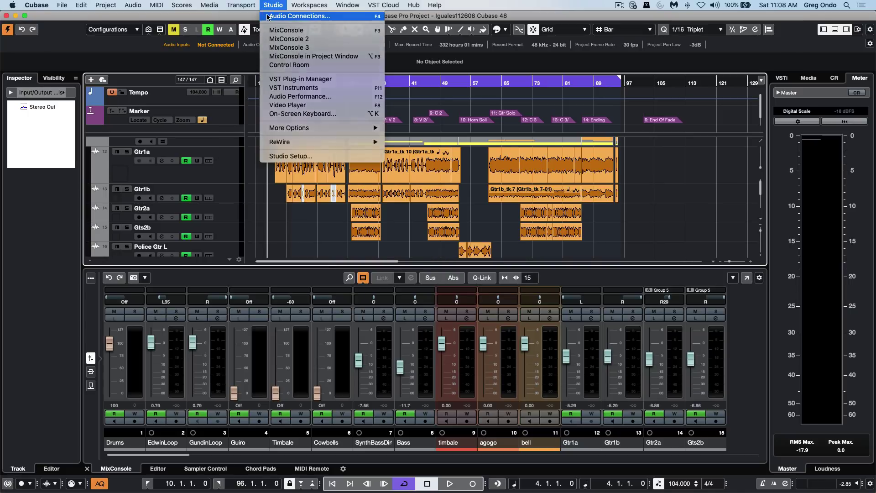
left_click(268, 17)
left_click(306, 123)
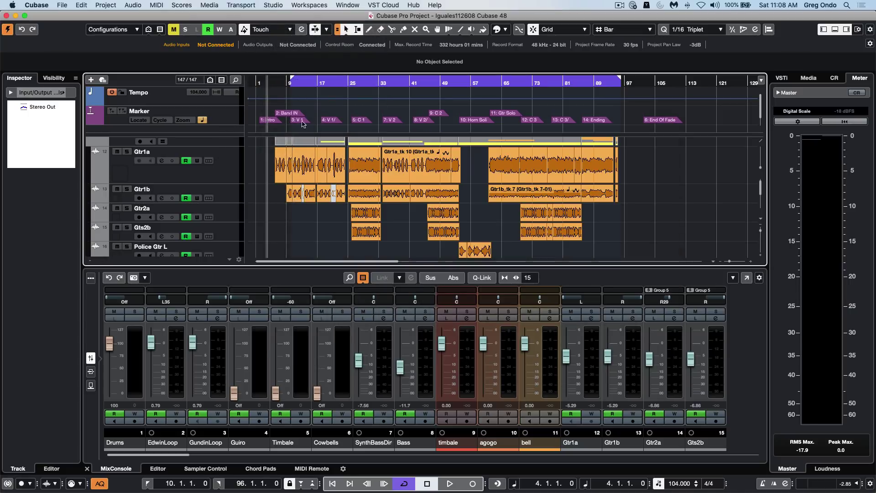
left_click(37, 5)
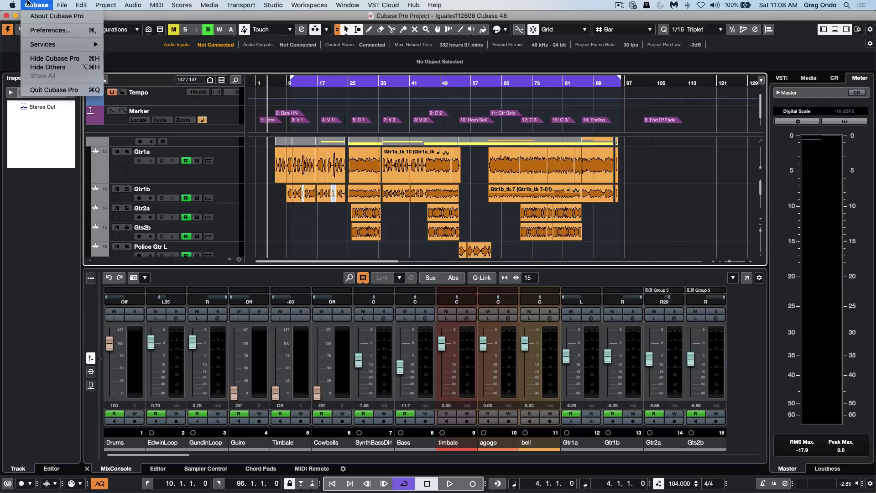
- Tick Enable Usage Logging on the General preferences page and confirm with OK
left_click(39, 32)
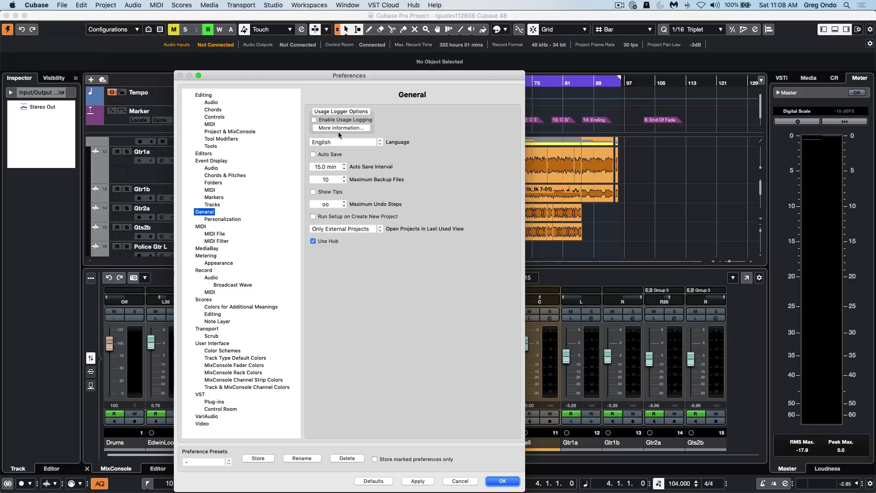
left_click(314, 120)
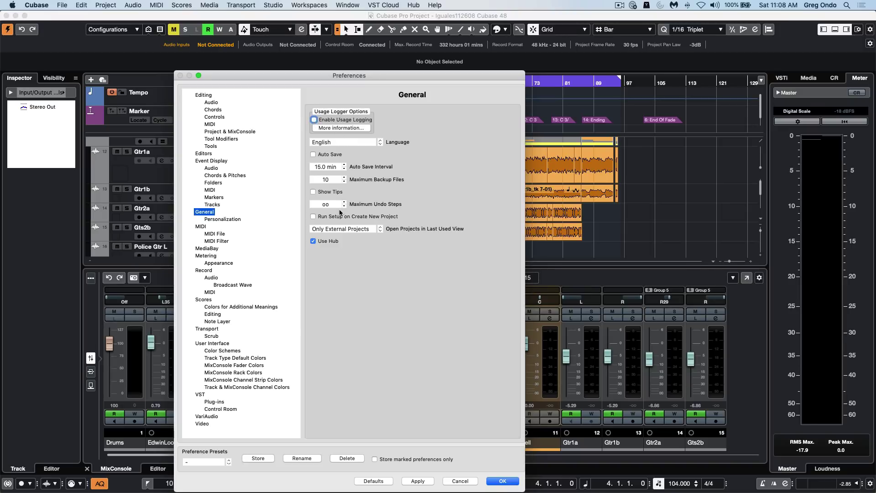
left_click(503, 482)
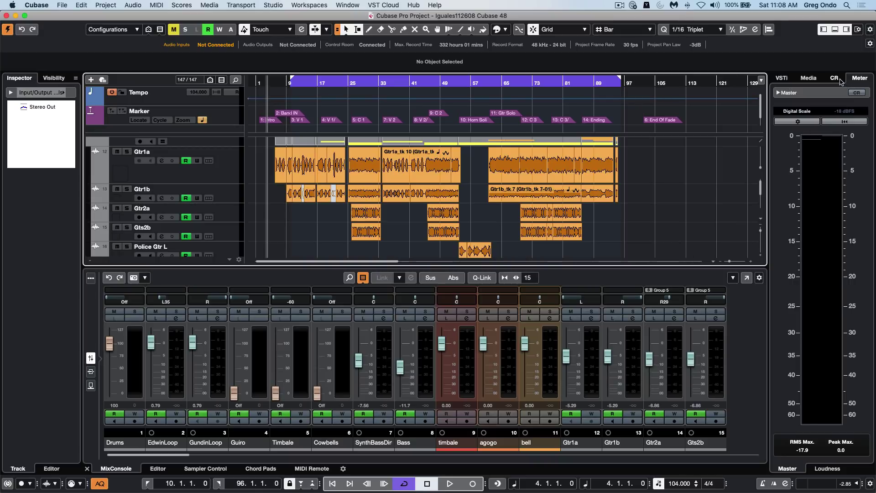
- In Media > Loops & Samples, preview three Bloom vocal adlib and harmony samples
left_click(810, 79)
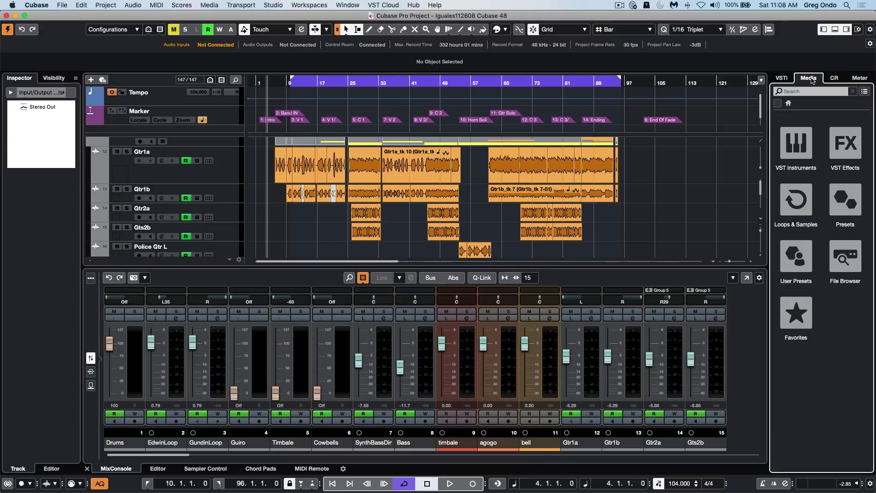
left_click(790, 190)
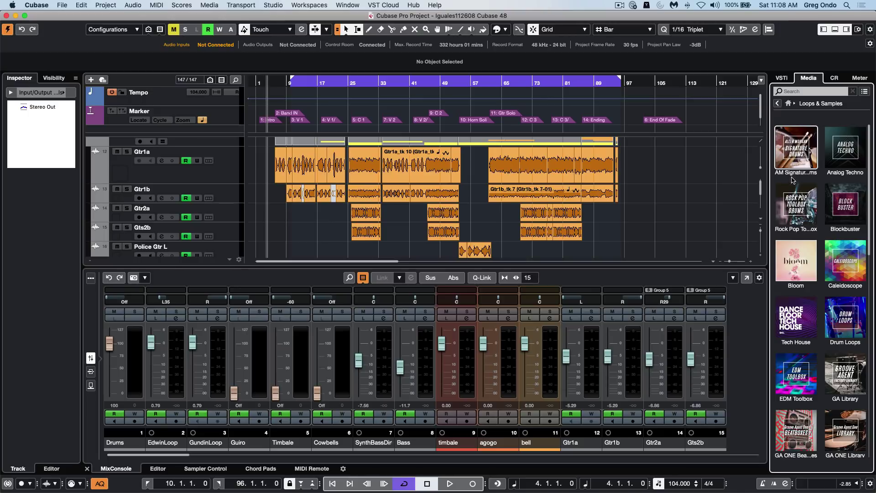
left_click(795, 257)
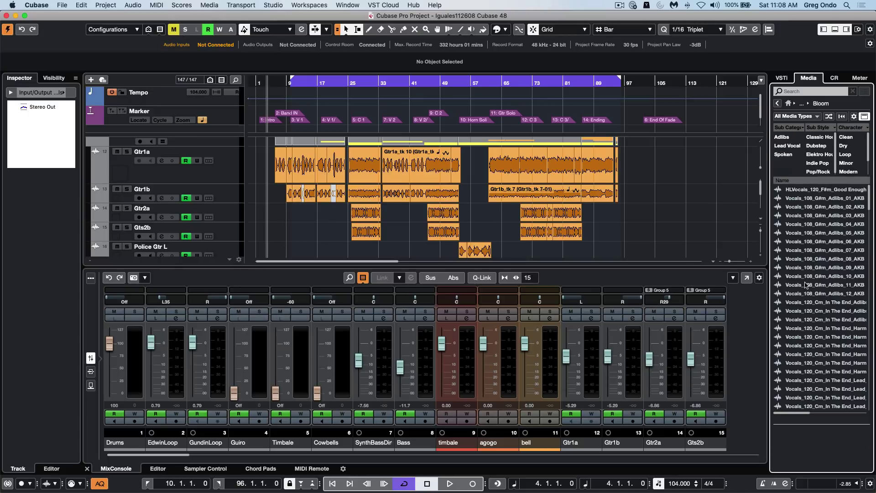
left_click(806, 285)
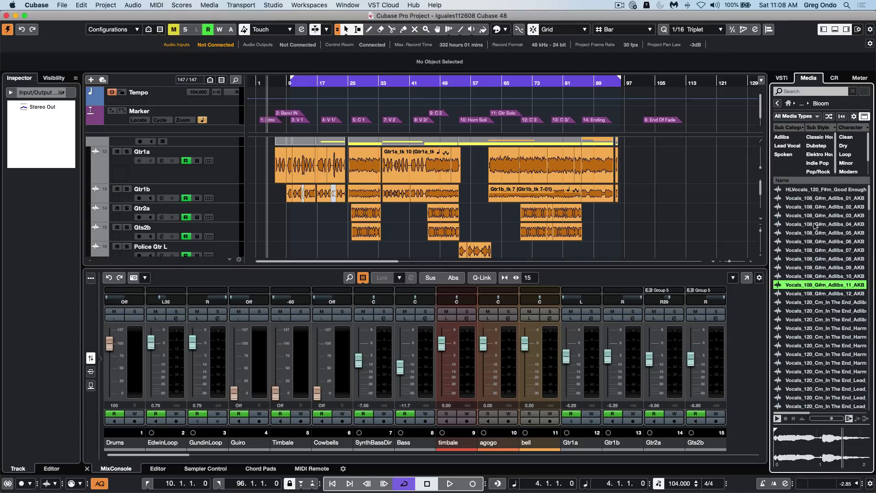
left_click(814, 232)
left_click(812, 347)
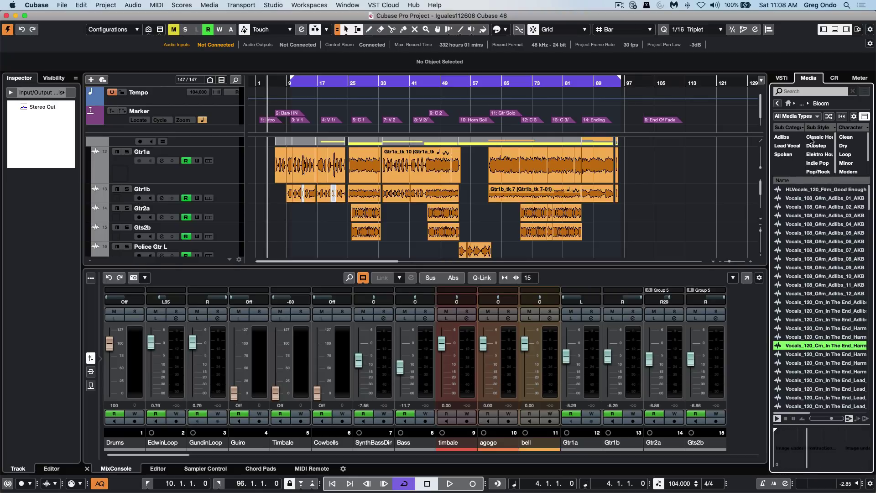
left_click(778, 103)
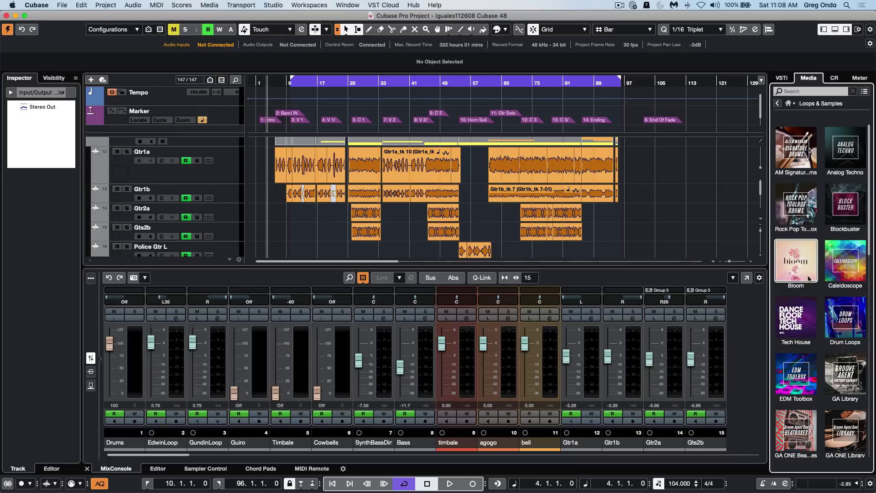
- Preview Tech House bass loops 07, 20, 30, 43, downlifter 11 and drum loop 03
left_click(802, 333)
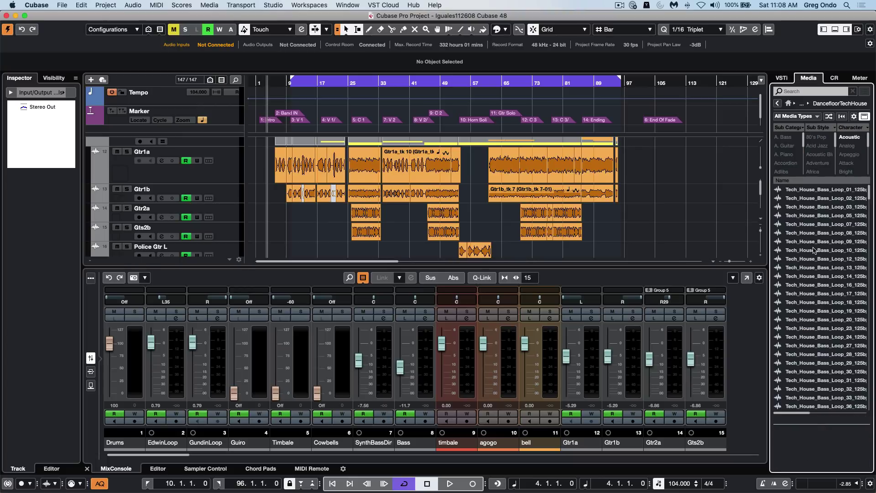
left_click(813, 224)
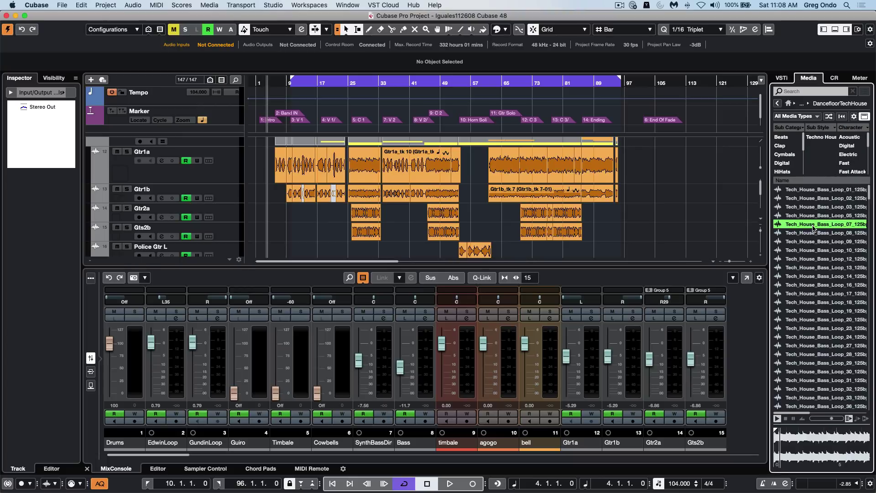
left_click(810, 320)
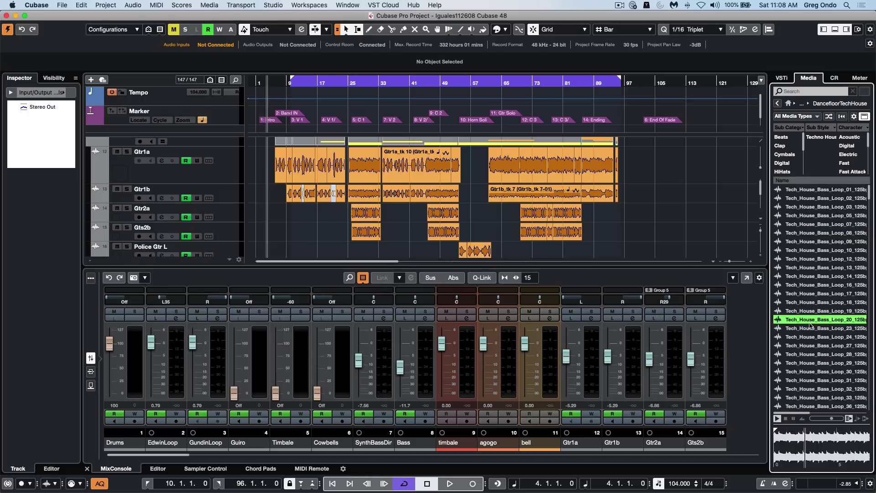
left_click(811, 370)
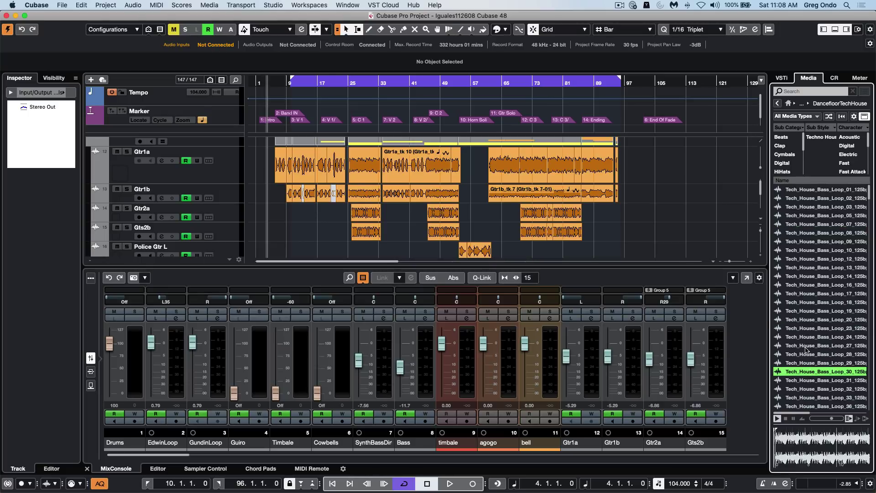
scroll(805, 348, "down", 5)
left_click(808, 293)
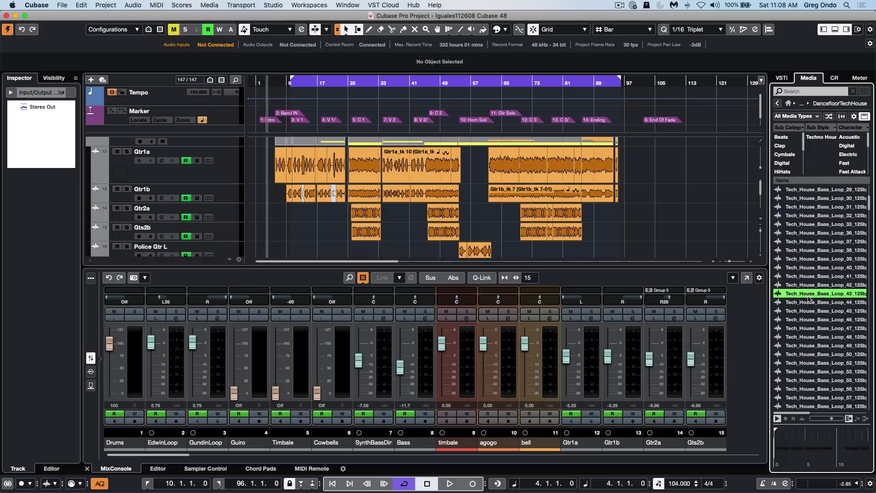
left_click(810, 337)
scroll(808, 333, "down", 8)
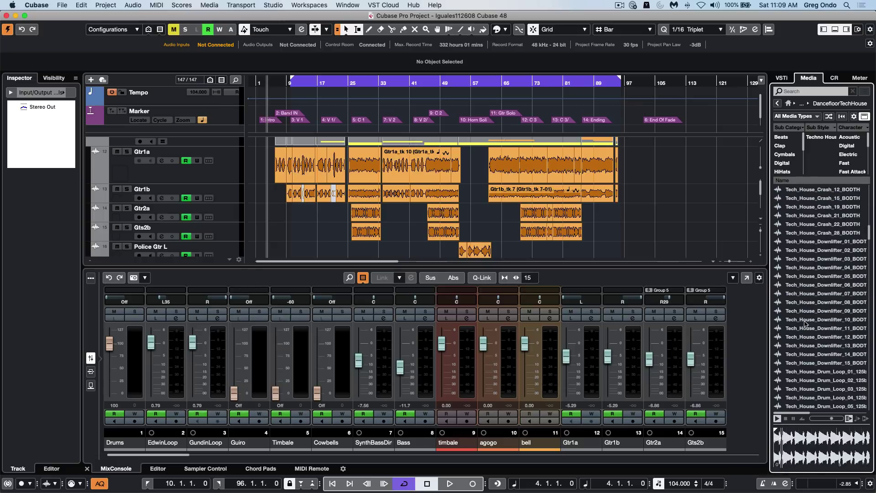
left_click(812, 329)
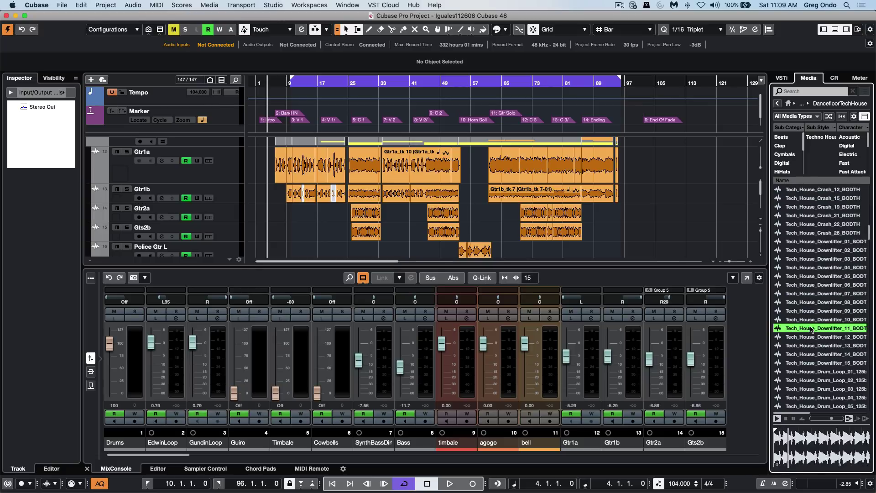
left_click(800, 389)
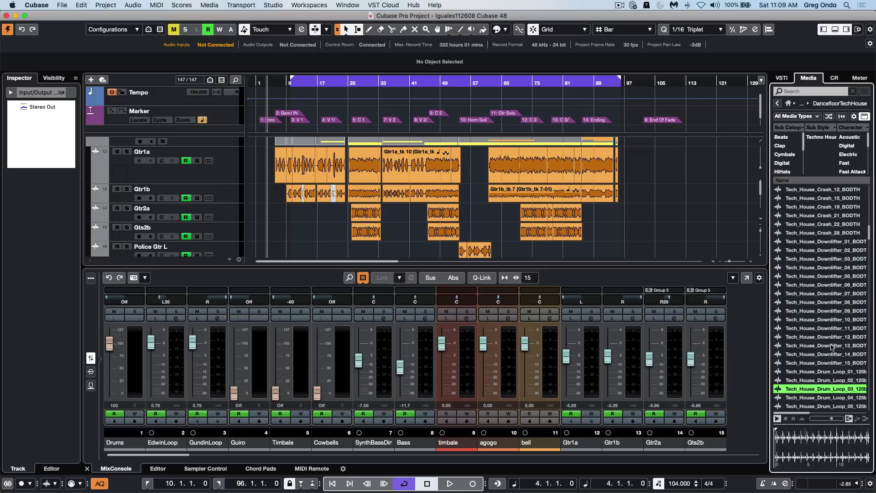
left_click(777, 103)
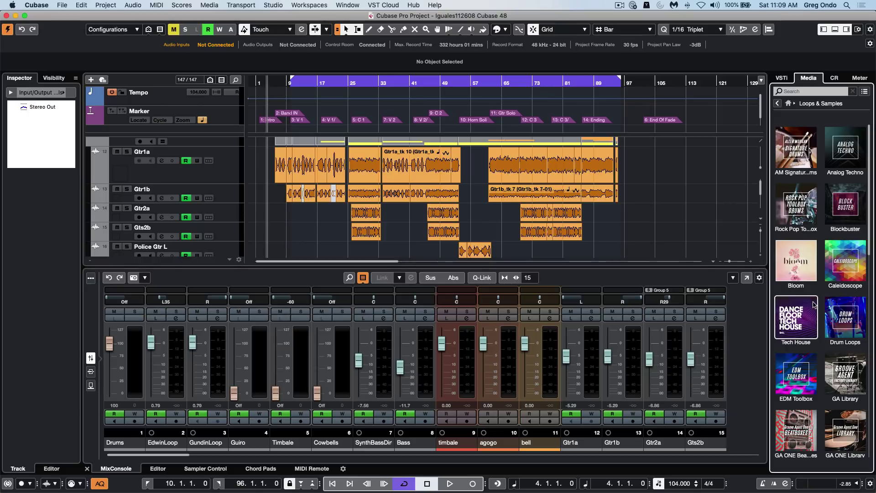
- Preview Hard Knocks Rhodes, Afro Beats percussion, G minor bass and Boombap drum loops
scroll(820, 332, "down", 5)
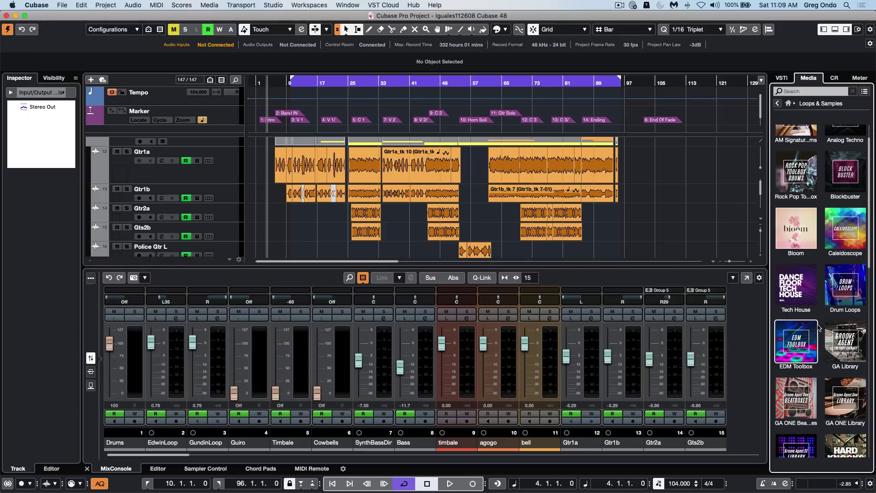
left_click(843, 351)
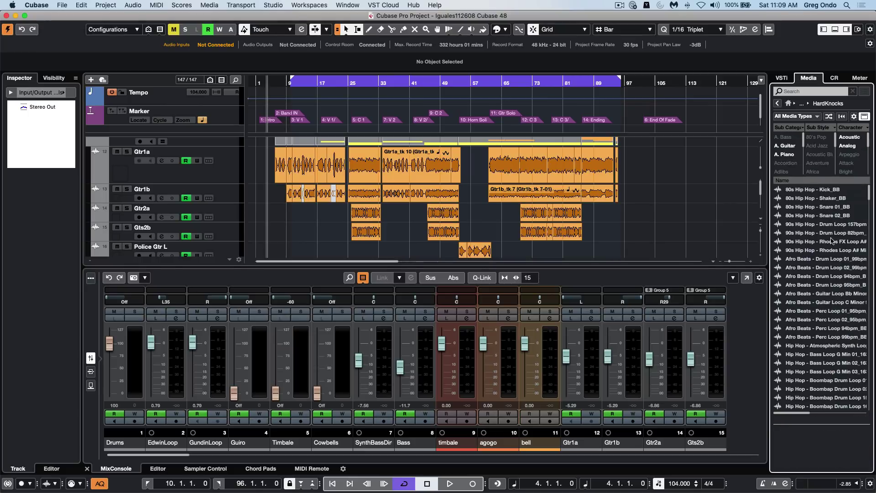
left_click(813, 252)
left_click(808, 320)
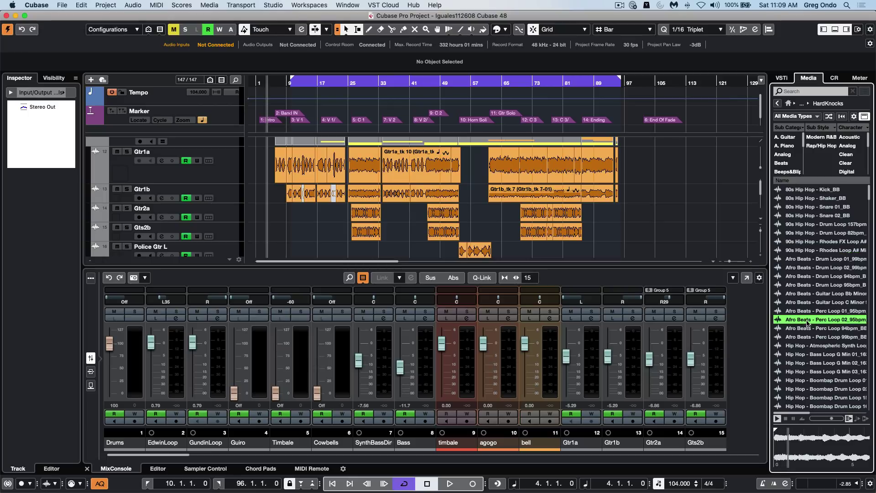
left_click(807, 354)
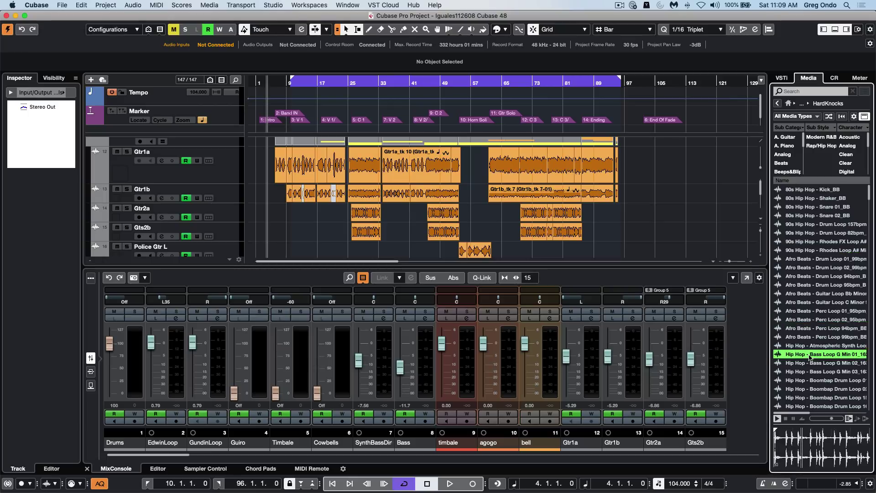
left_click(803, 398)
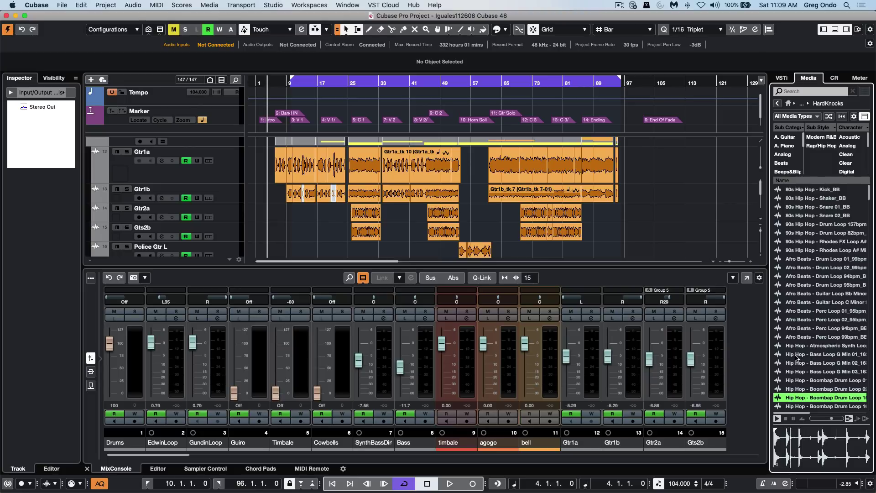
left_click(778, 105)
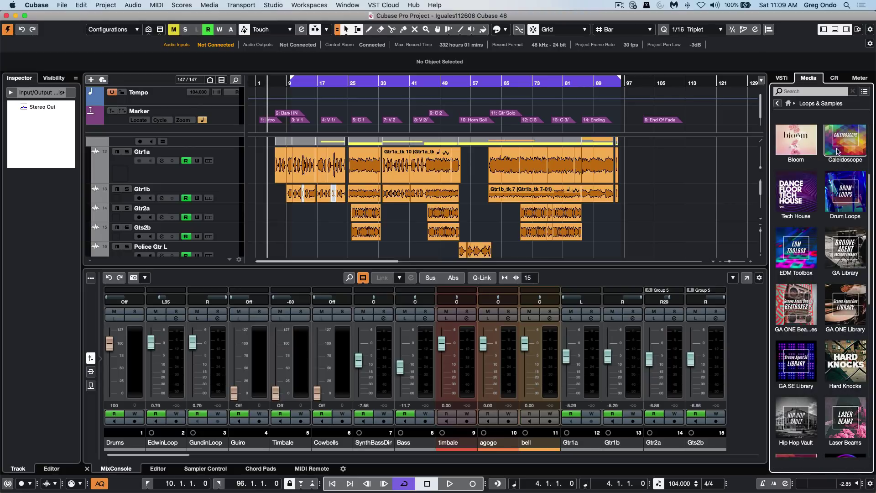
- Preview LoFi Dreams rain ambiences 08 and 03 and the Fmaj, Bmaj and Cm bass loops
scroll(814, 239, "down", 5)
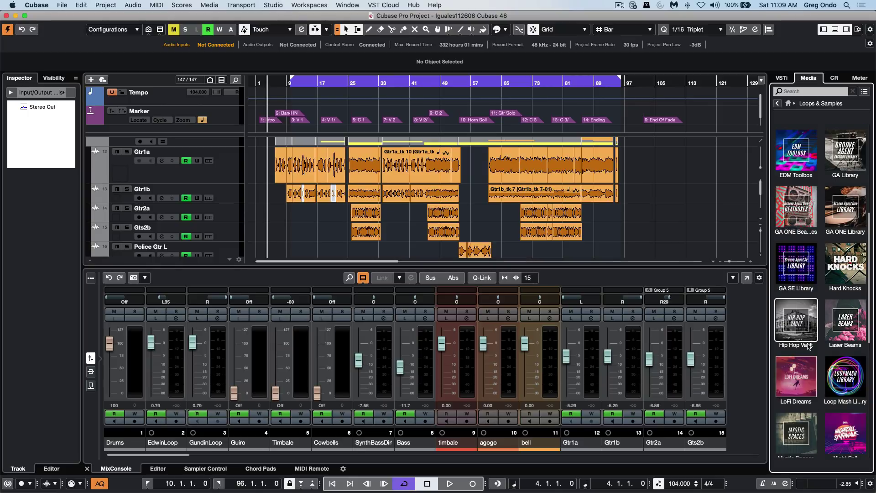
left_click(842, 140)
left_click(805, 251)
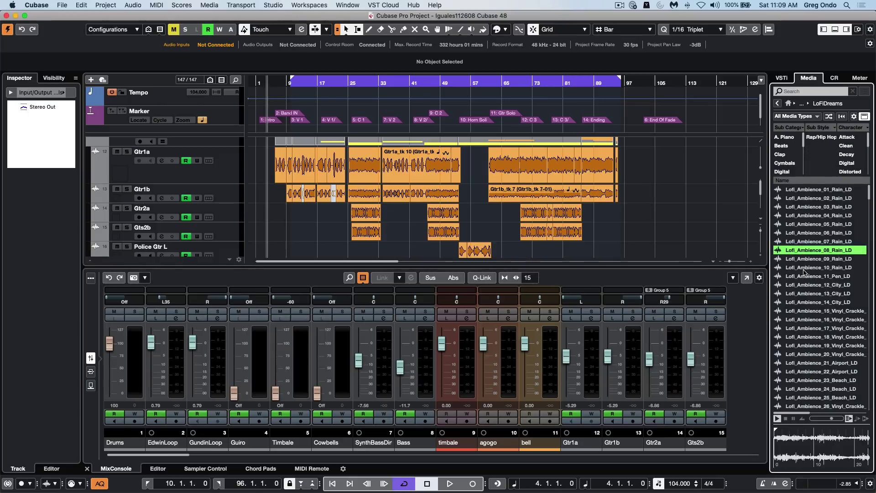
left_click(810, 210)
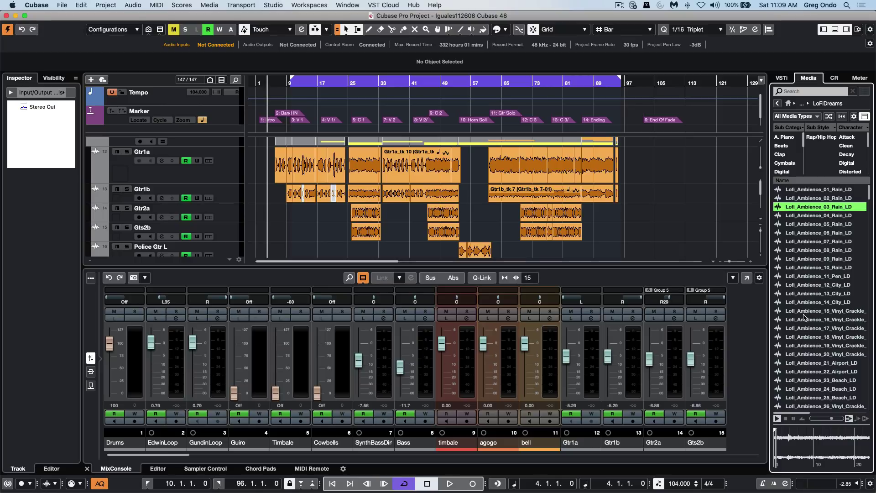
scroll(805, 320, "down", 10)
left_click(800, 371)
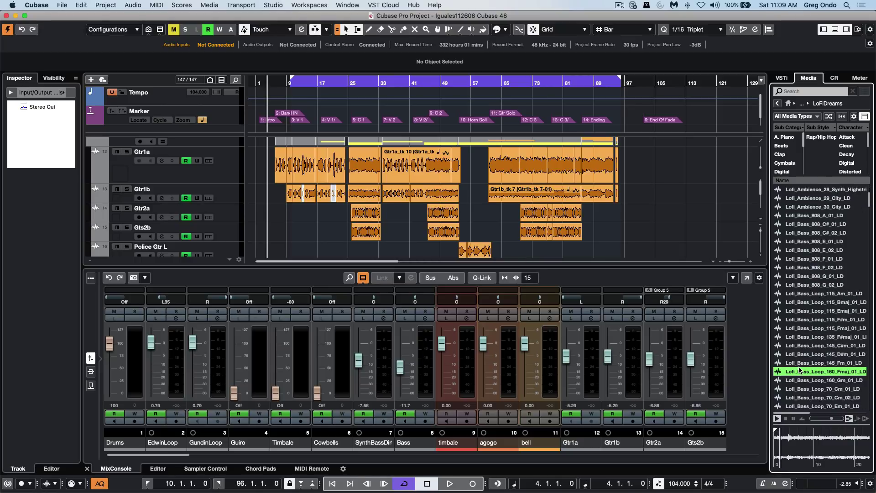
left_click(817, 302)
scroll(812, 347, "down", 4)
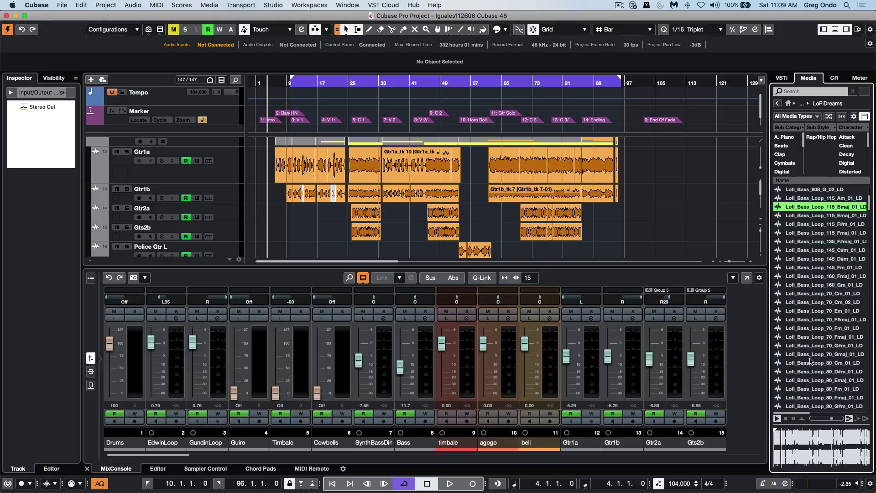
left_click(811, 363)
scroll(812, 368, "down", 10)
- Preview the LoFi Cmaj chords loop, Clap 02, Closed HiHat 28 and Drum Loop 145_02
left_click(812, 373)
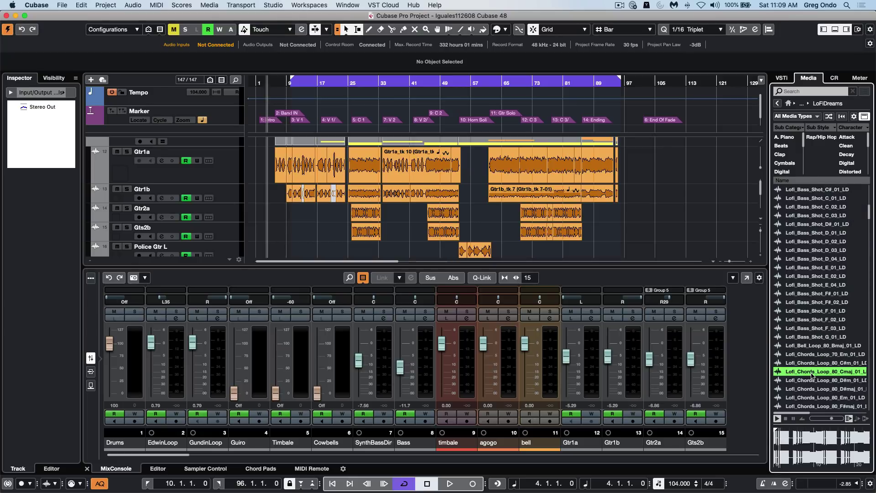
scroll(811, 371, "down", 4)
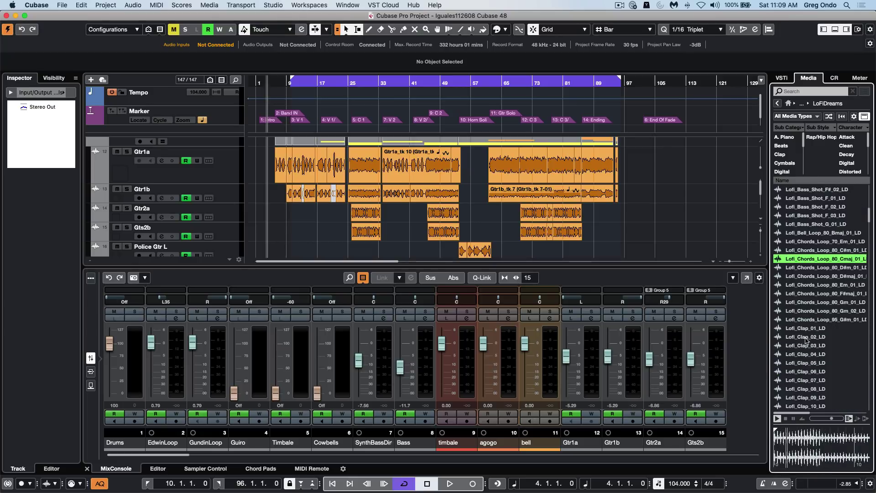
left_click(806, 338)
scroll(808, 367, "down", 10)
left_click(809, 364)
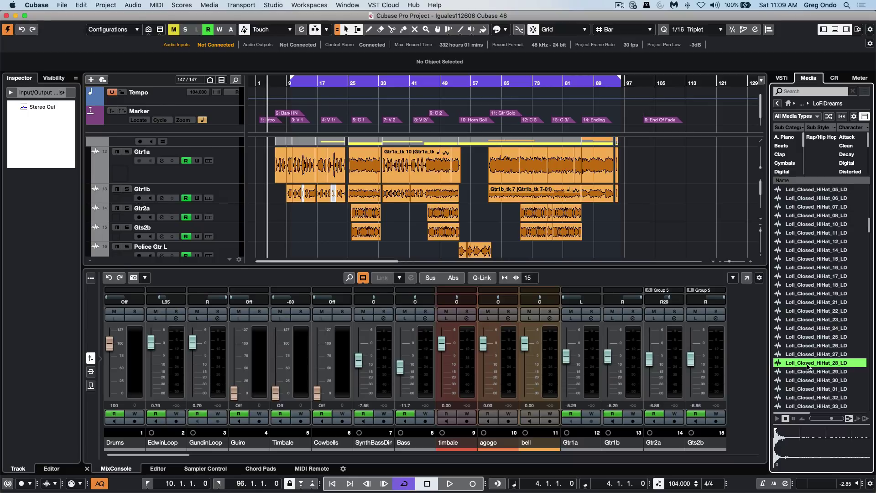
scroll(808, 367, "down", 10)
left_click(808, 364)
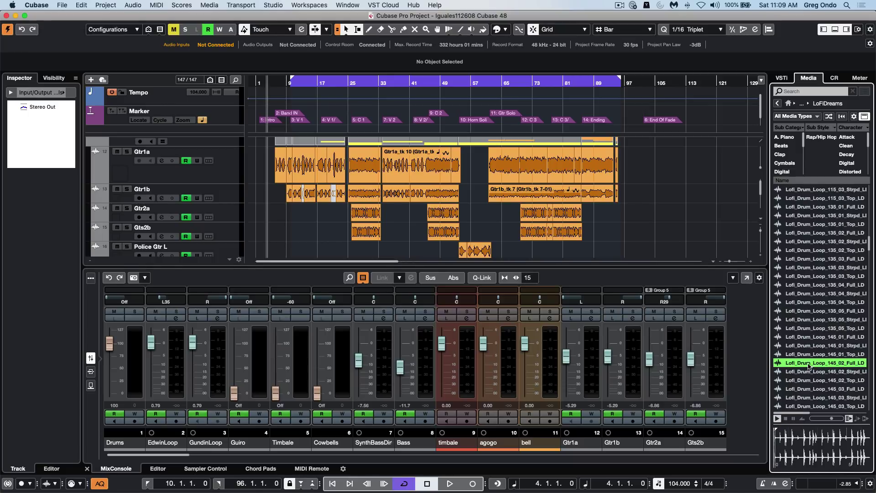
left_click(779, 104)
- Preview the Night Call 115 E and 90 Dm arp loops and the F# atmosphere
left_click(845, 430)
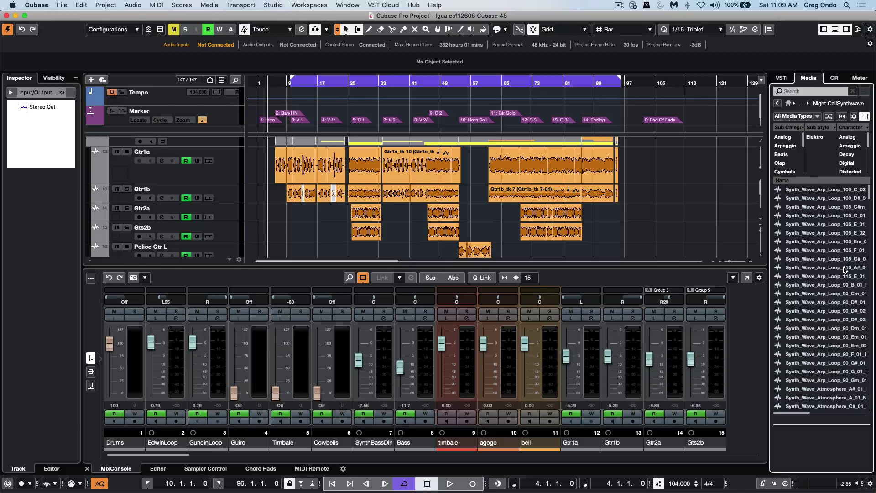
left_click(845, 277)
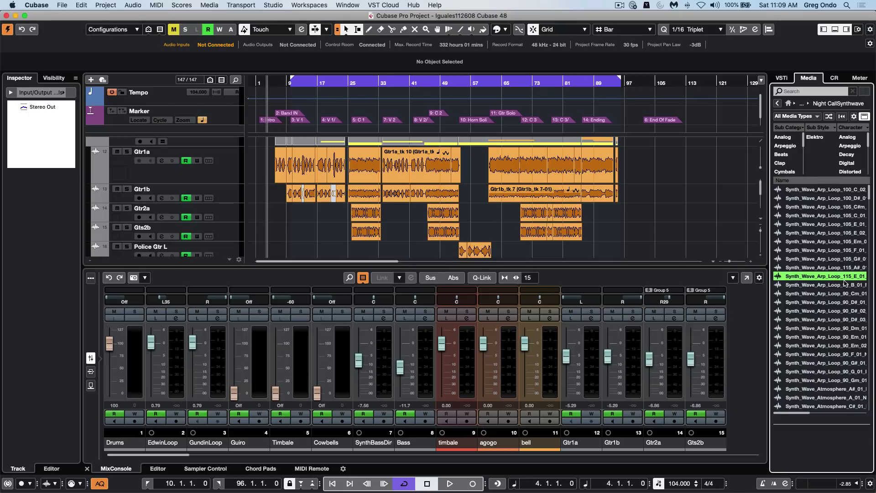
left_click(824, 332)
scroll(817, 358, "down", 4)
left_click(817, 357)
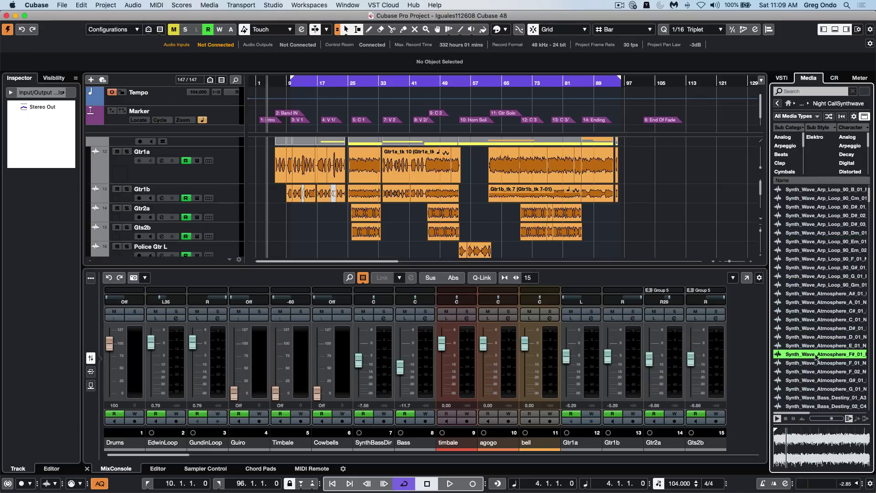
- Preview the Destiny 08, Hyper 06 and 115 D# minor synthwave bass samples
scroll(817, 357, "down", 5)
left_click(818, 337)
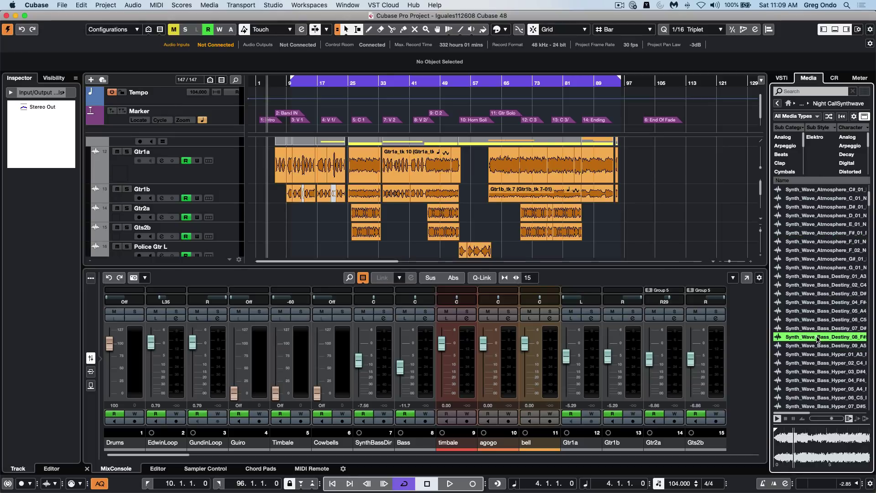
left_click(818, 397)
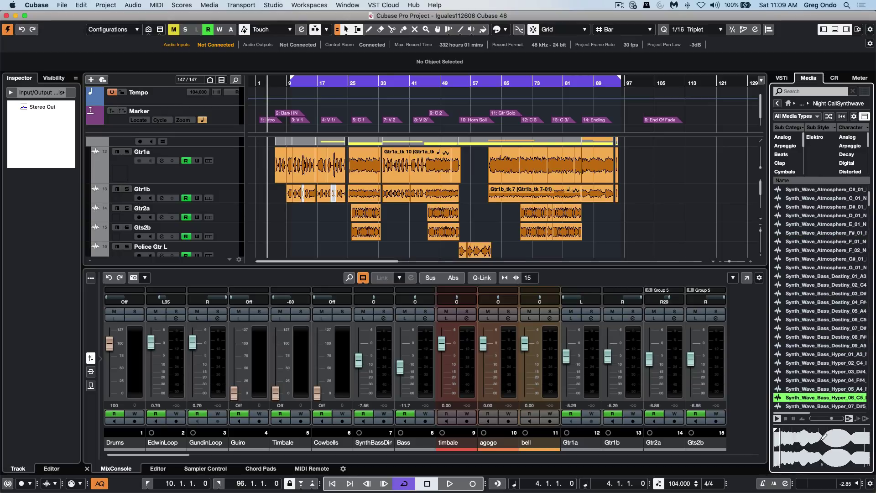
scroll(822, 320, "down", 9)
left_click(819, 371)
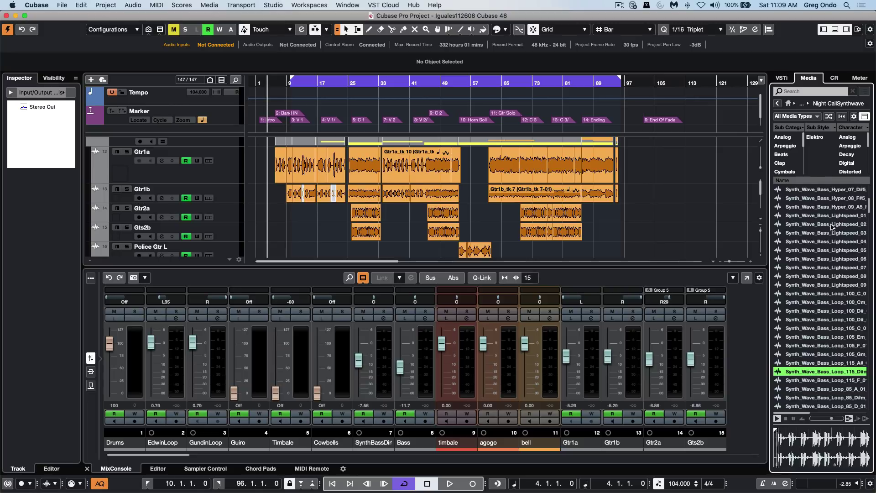
left_click(777, 104)
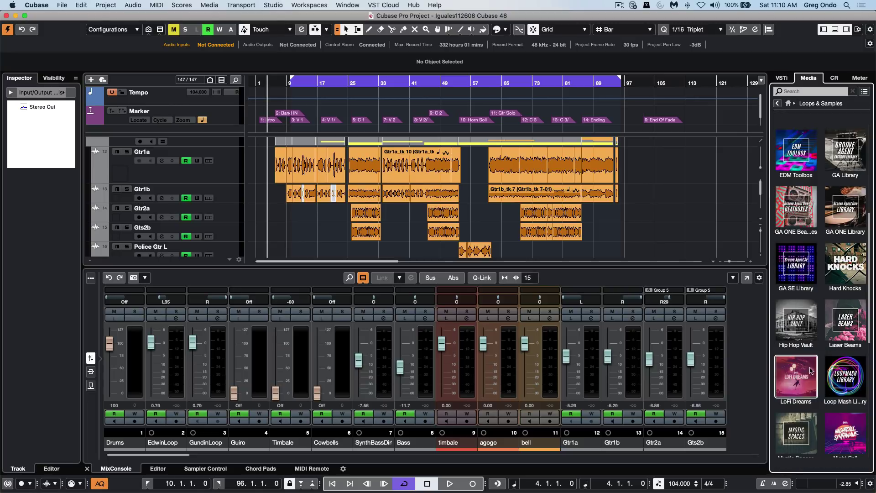
- Preview the Noir library's Cinematic - Atmosphere 11_RD and 22_RD samples
scroll(812, 370, "down", 5)
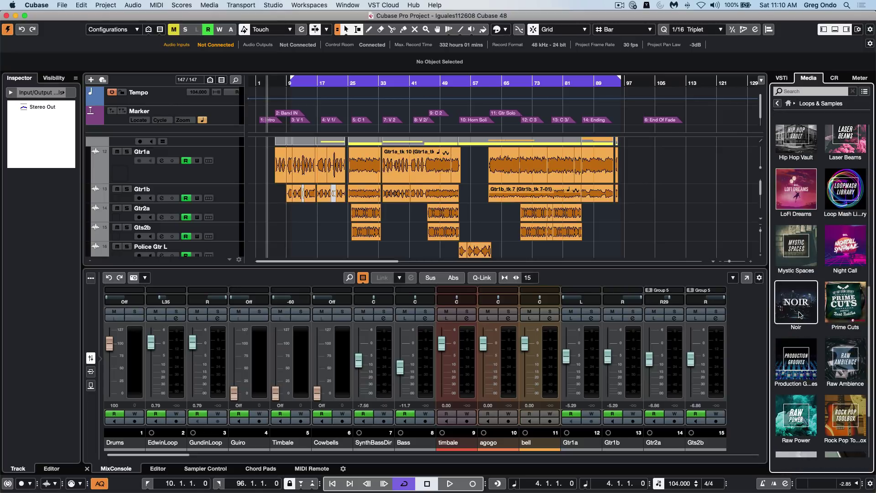
left_click(799, 314)
left_click(831, 275)
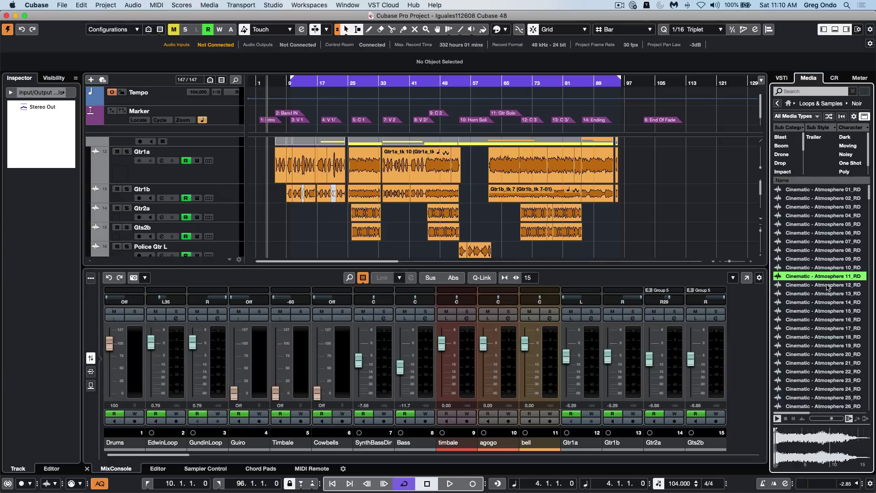
left_click(820, 372)
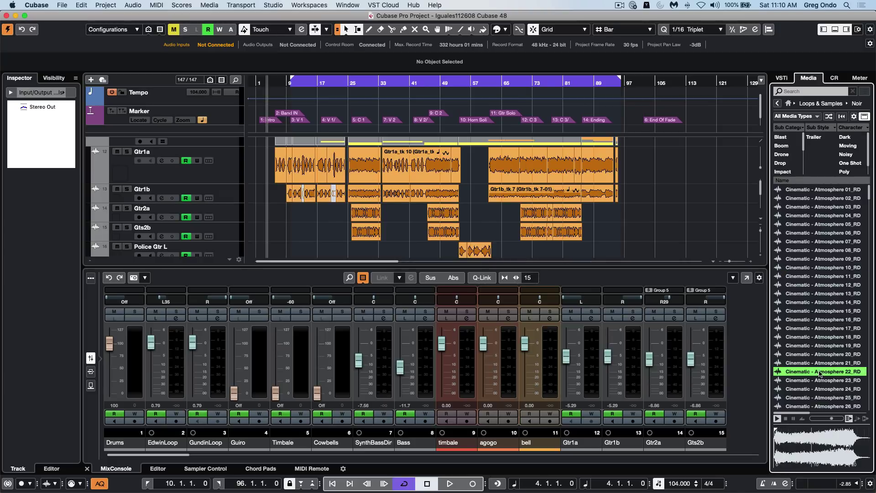
- Audition Braam 05_RD, Braam 10_RD and Designe Segment 15, then stop the preview
scroll(818, 395, "down", 5)
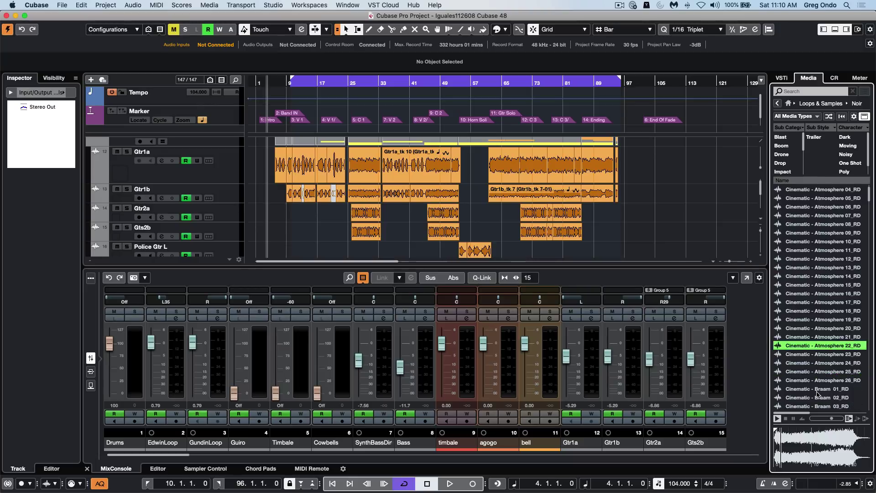
left_click(813, 338)
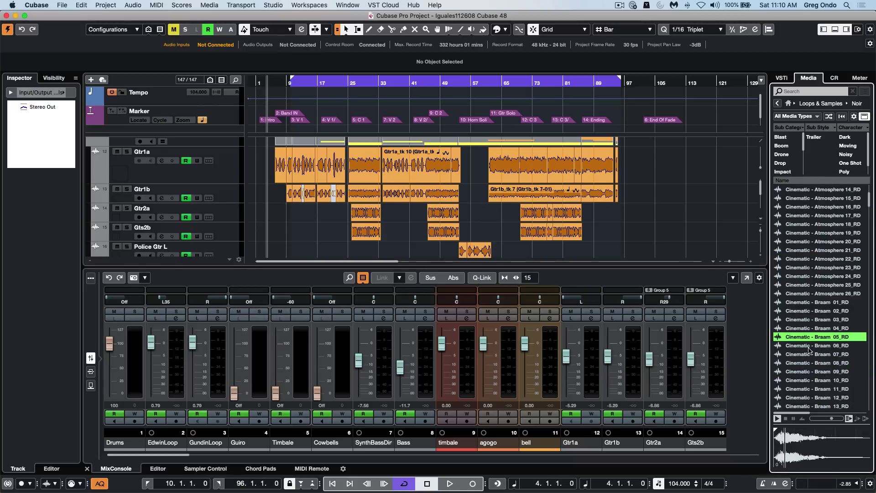
left_click(810, 382)
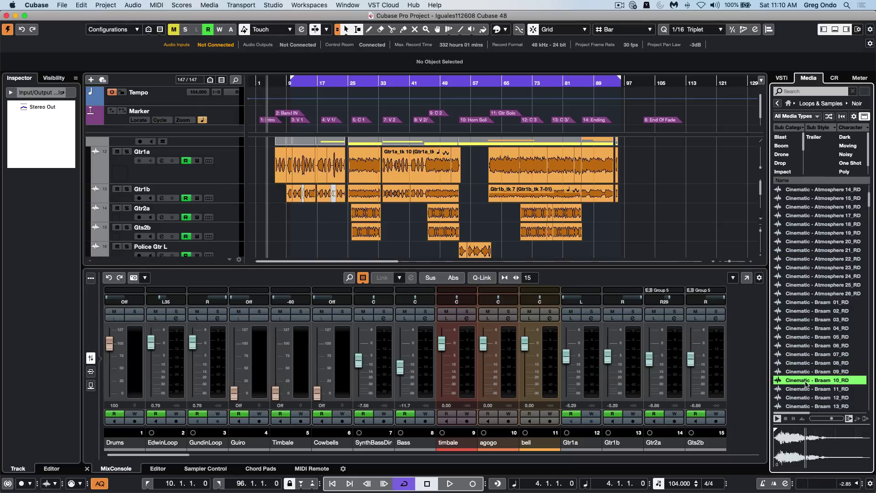
scroll(806, 347, "down", 11)
left_click(807, 345)
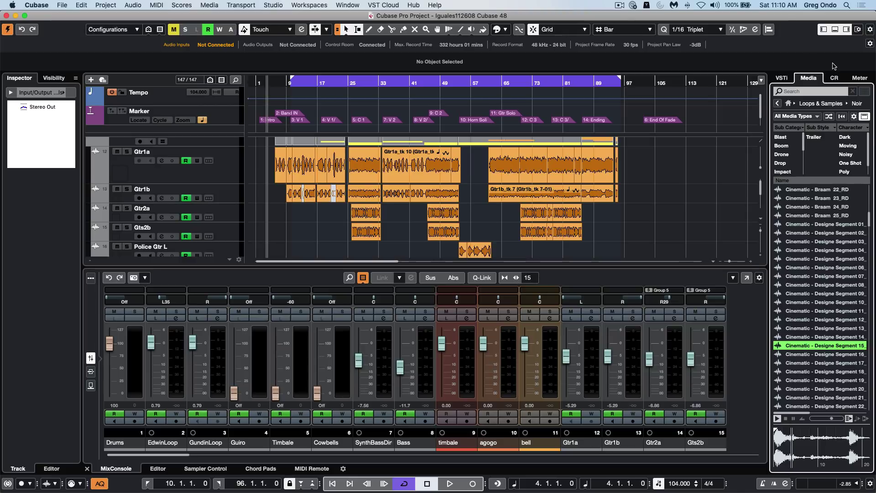
left_click(786, 418)
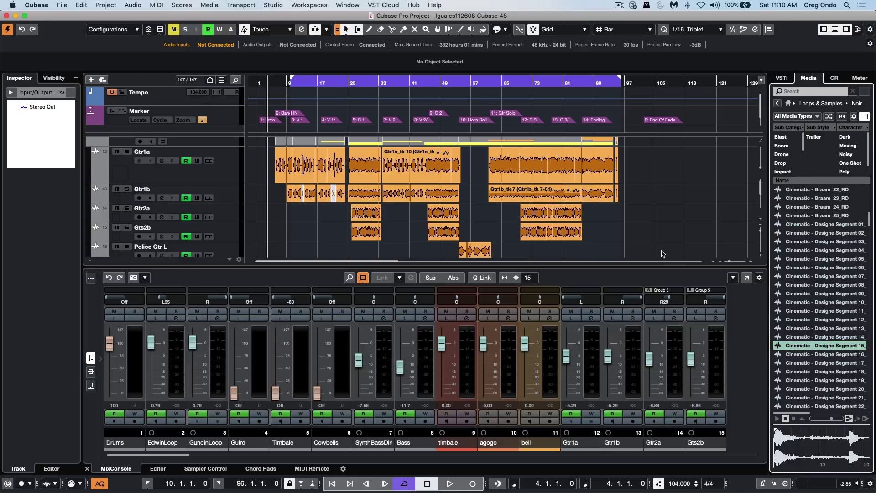
left_click(63, 5)
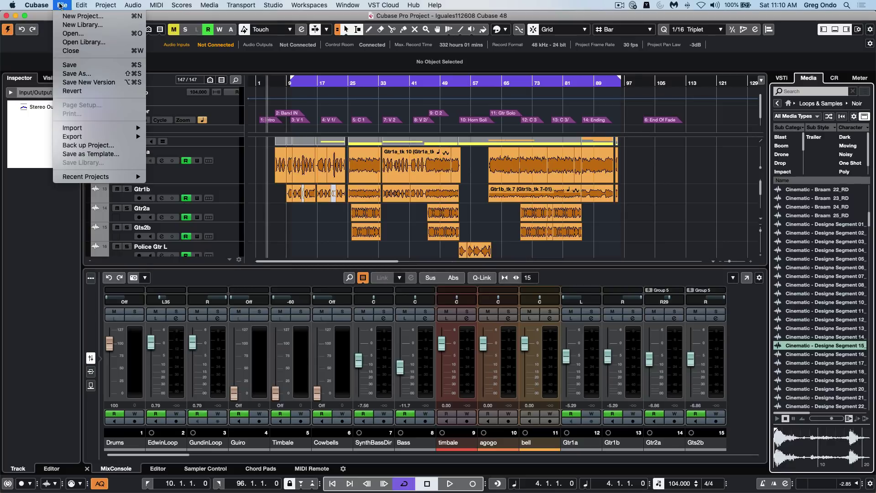
left_click(60, 18)
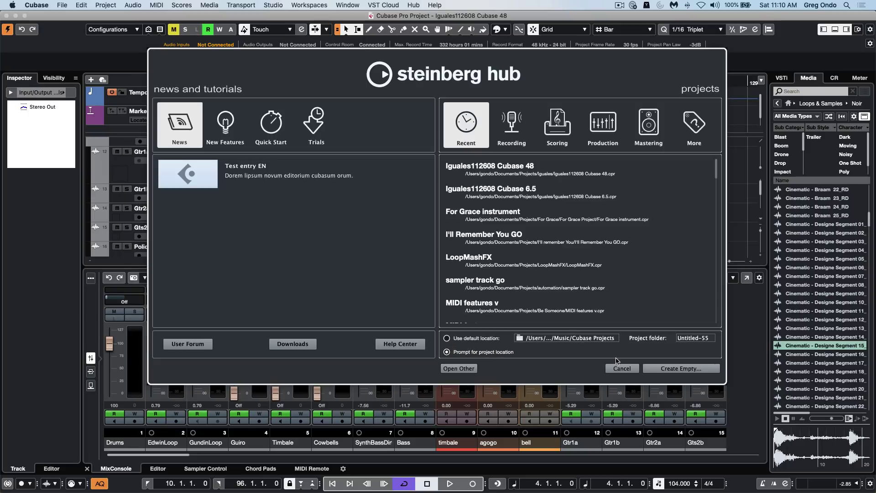
left_click(675, 368)
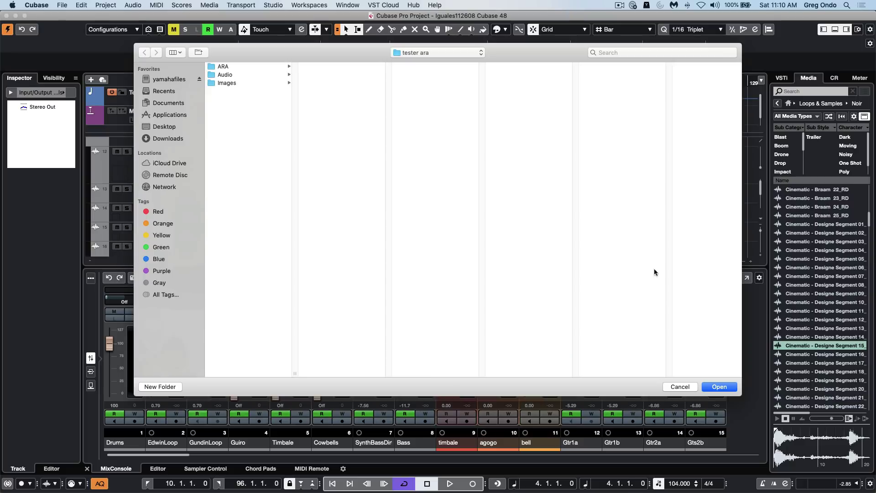
left_click(681, 387)
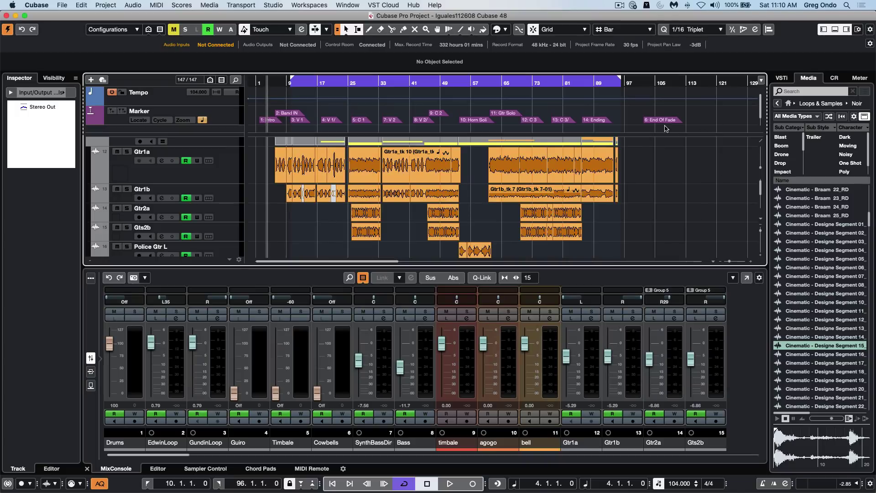
- Scroll the track list until the Bass, timbale, agogo and bell tracks are visible
scroll(626, 112, "down", 1)
scroll(625, 112, "up", 1)
scroll(626, 111, "down", 1)
scroll(670, 208, "up", 3)
scroll(669, 208, "up", 3)
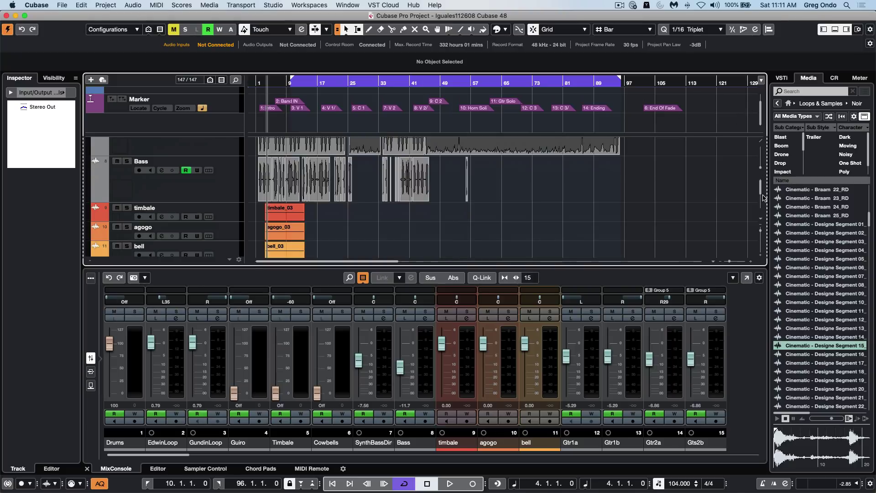
- Clear the stray ruler range selection and select the timbale track
left_click(706, 224)
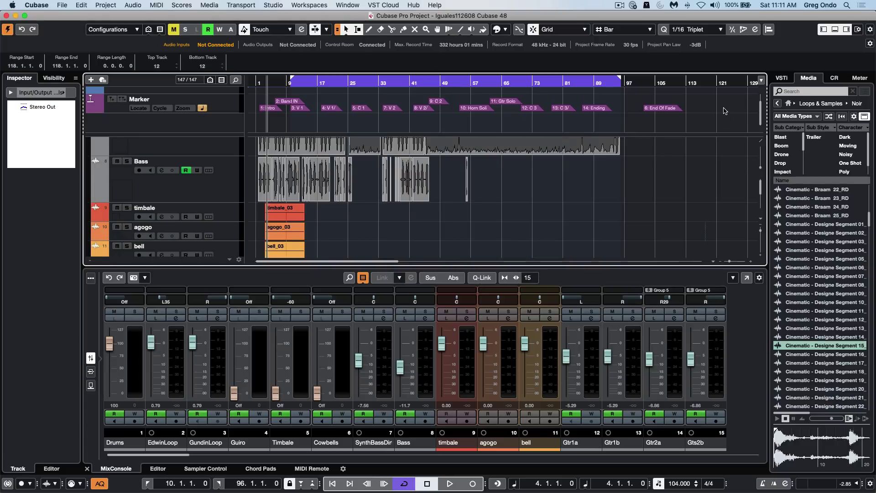
left_click(706, 186)
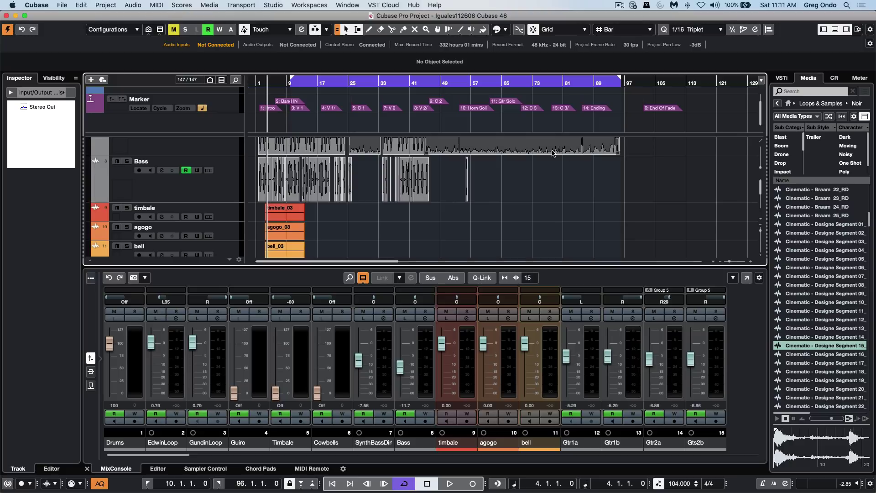
scroll(540, 145, "up", 10)
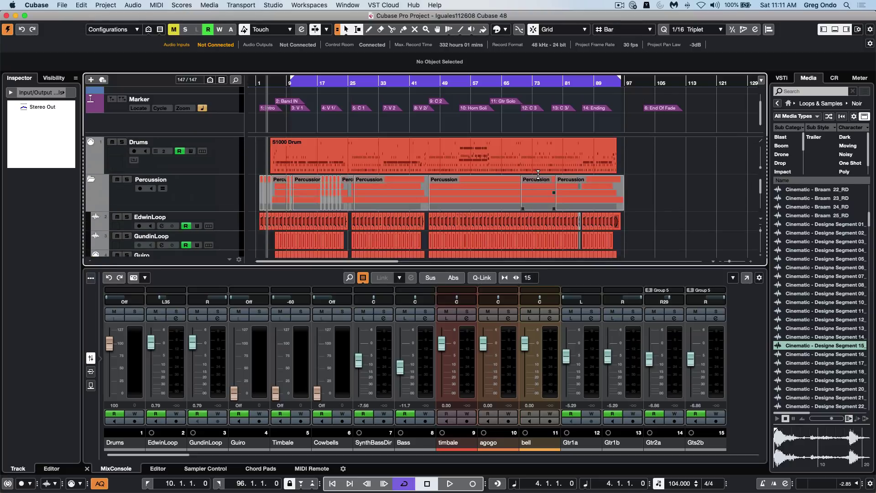
scroll(538, 174, "down", 10)
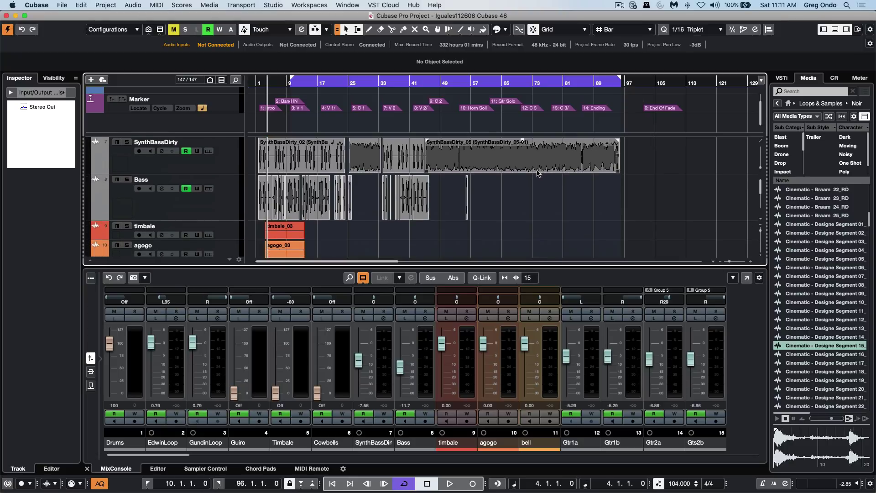
scroll(539, 174, "down", 2)
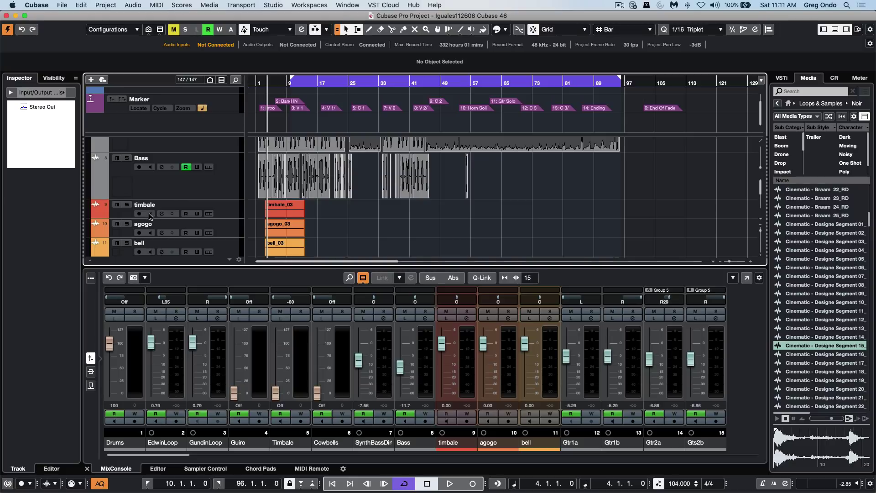
left_click(223, 210)
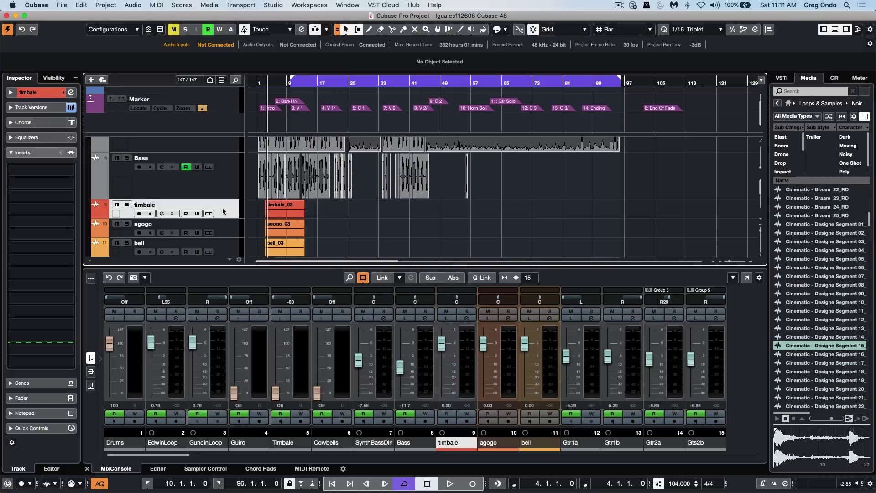
left_click(224, 244, "shift")
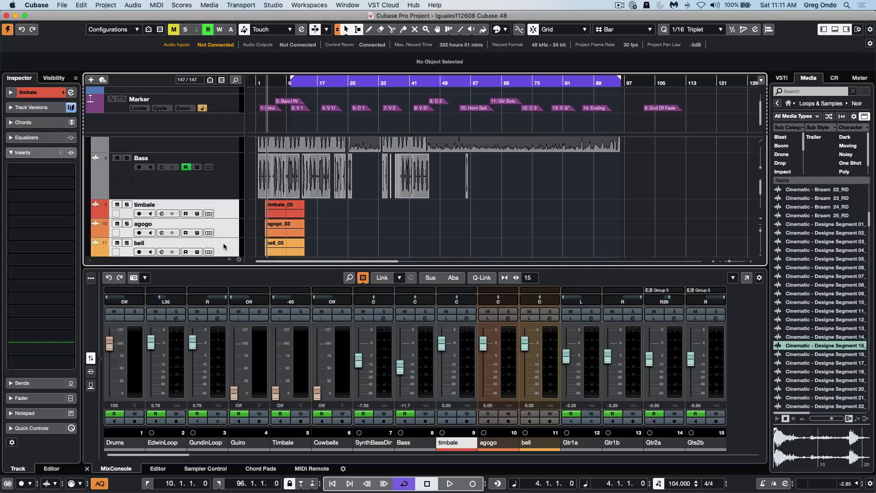
left_click(209, 207)
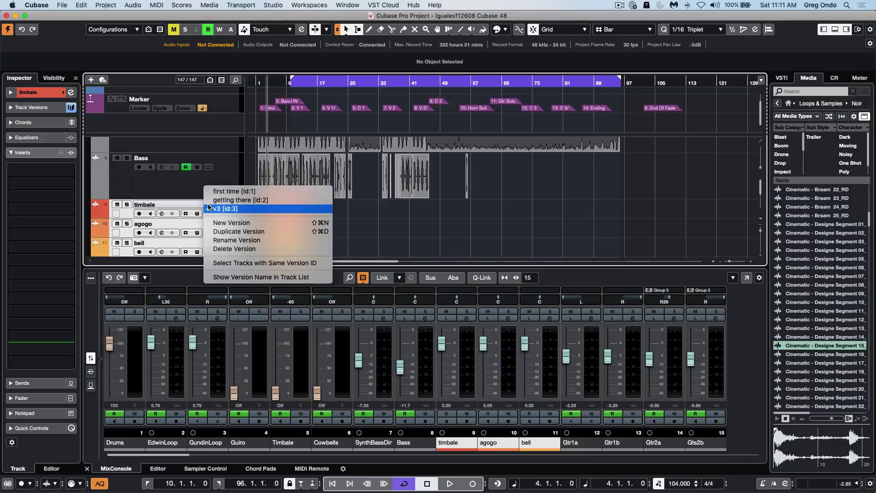
left_click(238, 277)
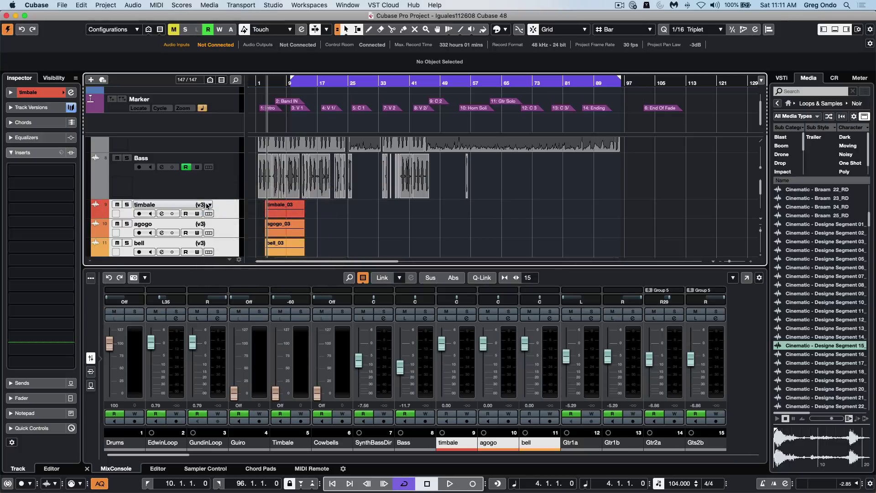
left_click(207, 206)
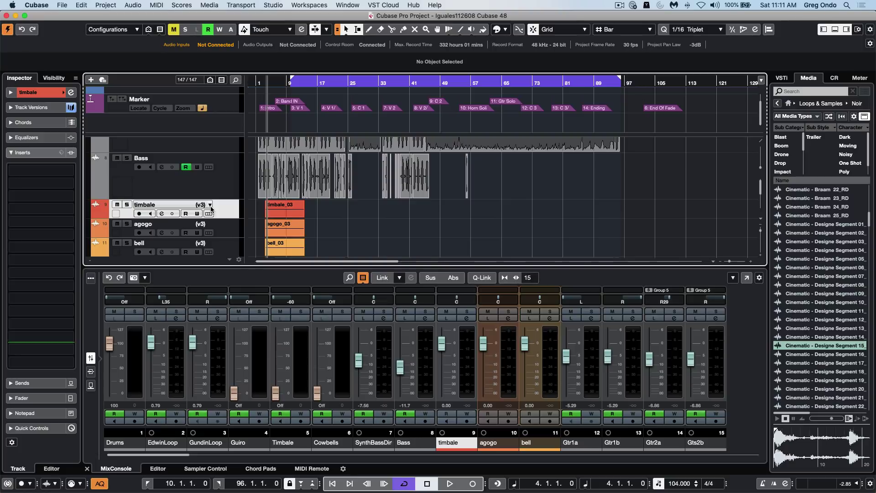
left_click(225, 247, "shift")
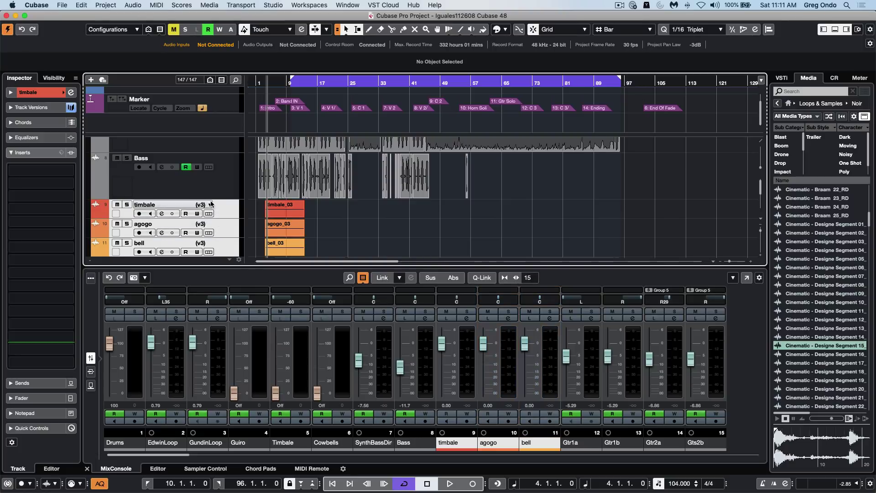
left_click(211, 205)
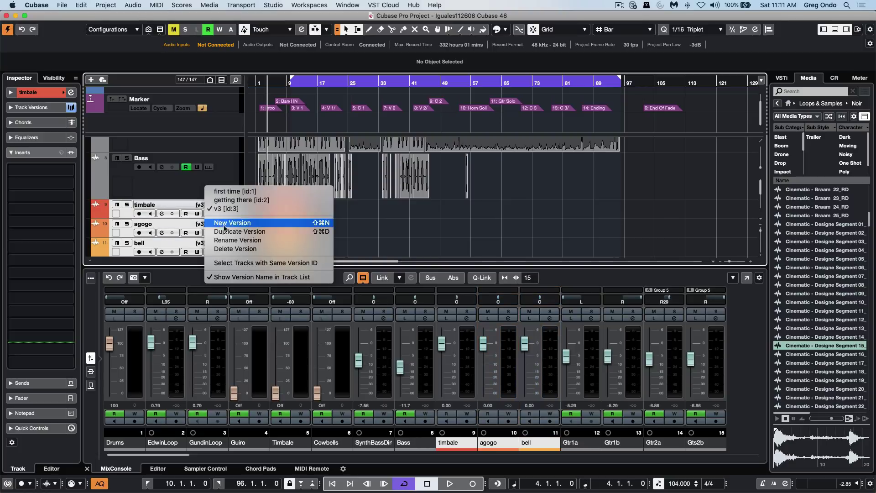
left_click(247, 279)
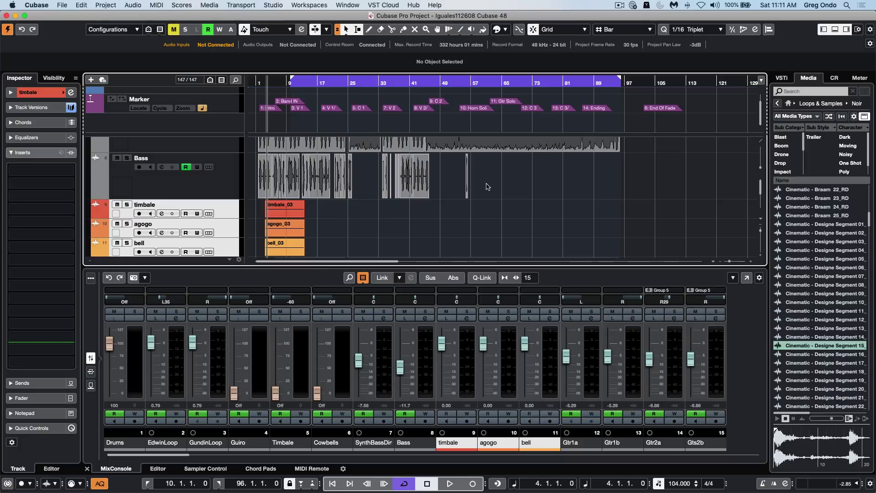
- Scroll down to the Tom tracks and zoom the arrangement to bars 68–87 around bar 79
scroll(516, 185, "down", 1)
scroll(516, 185, "down", 10)
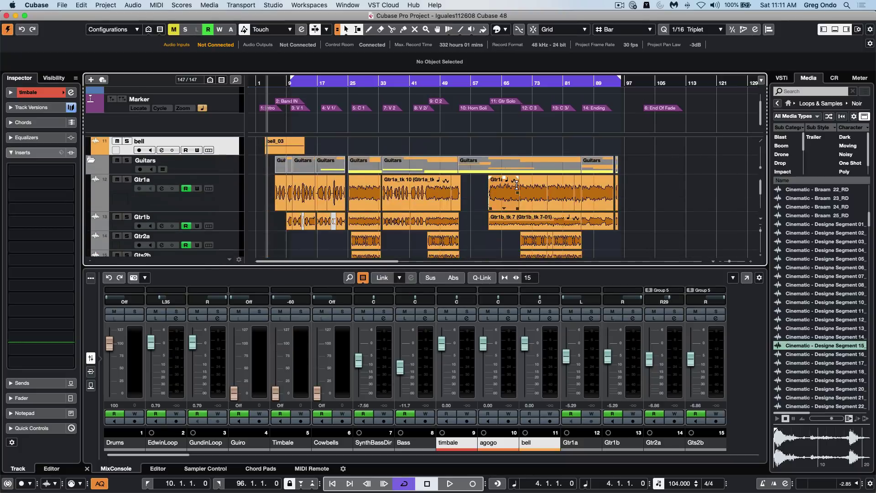
scroll(517, 187, "down", 10)
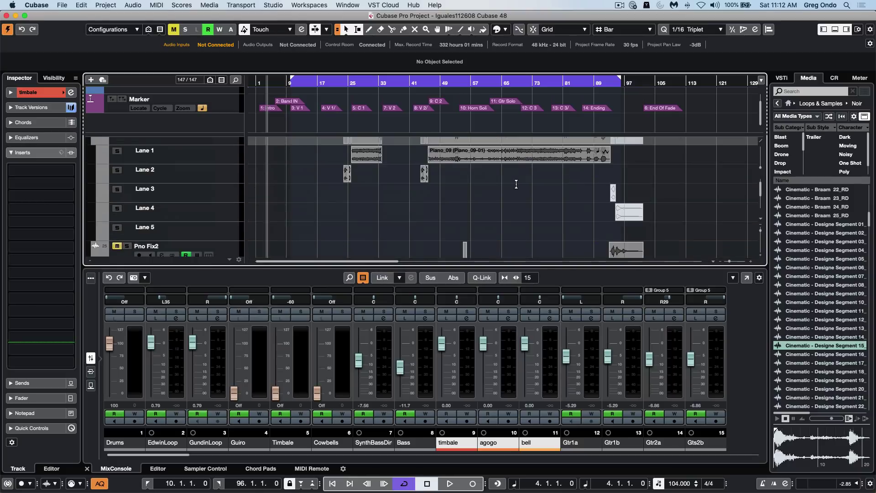
scroll(518, 187, "down", 10)
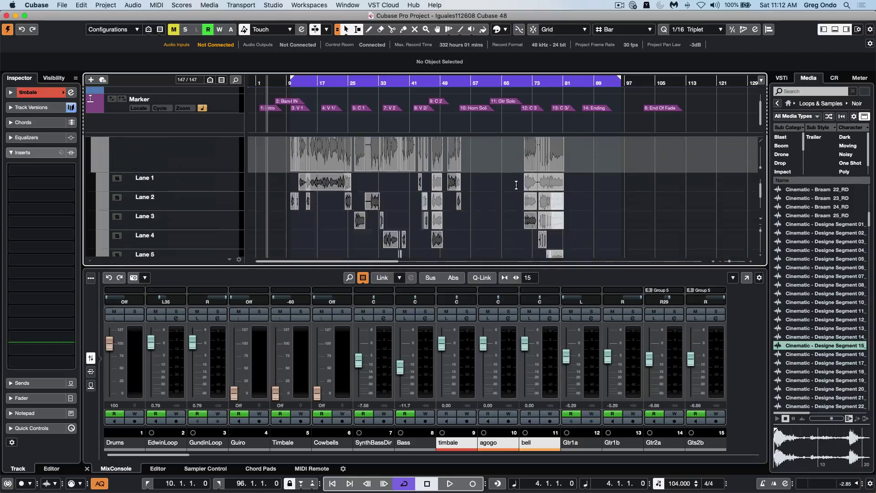
scroll(517, 186, "down", 2)
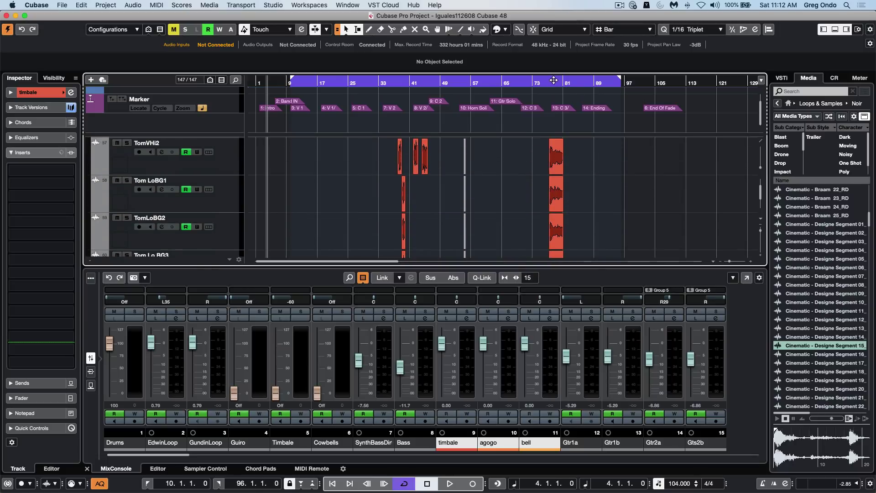
left_click_drag(559, 85, 553, 184)
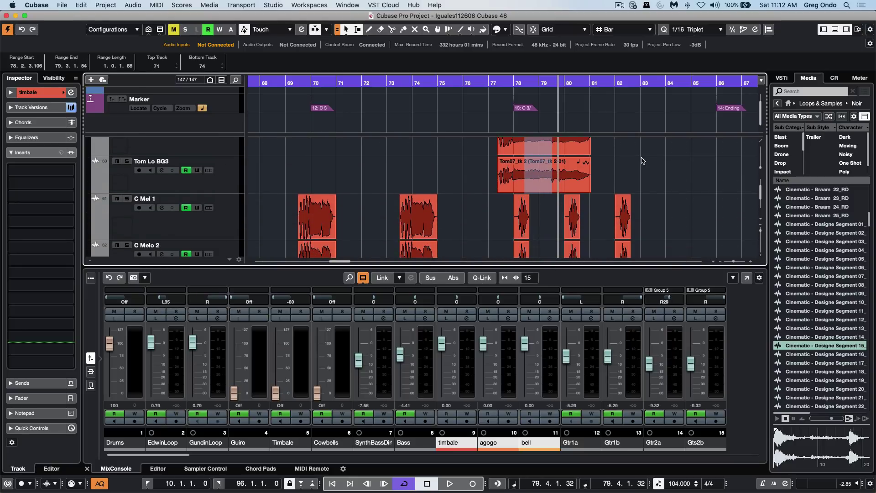
scroll(642, 160, "up", 4)
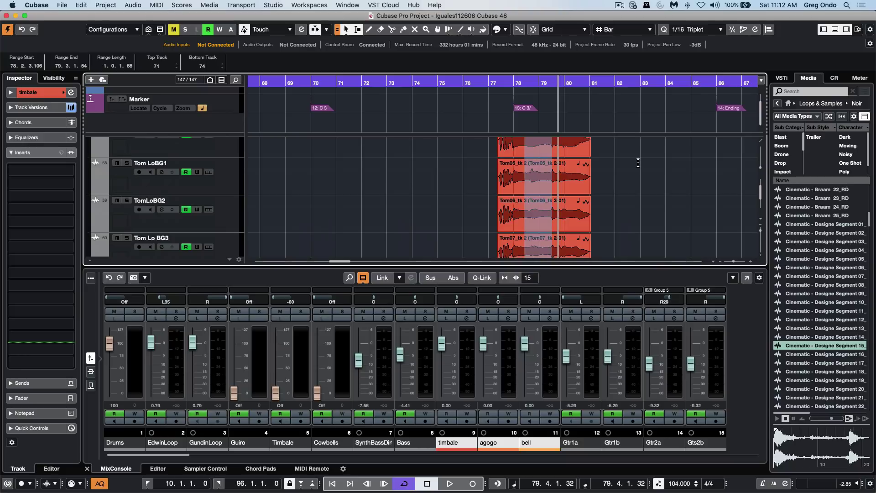
- Split the bar 78–79 range of the tom tracks and lower those events to -4.67 dB
key("shift+x")
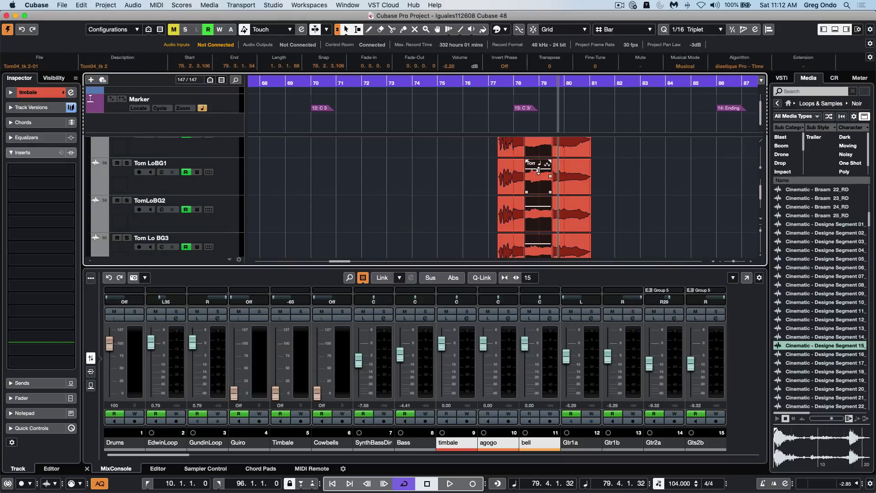
left_click_drag(539, 170, 542, 182)
left_click(501, 151)
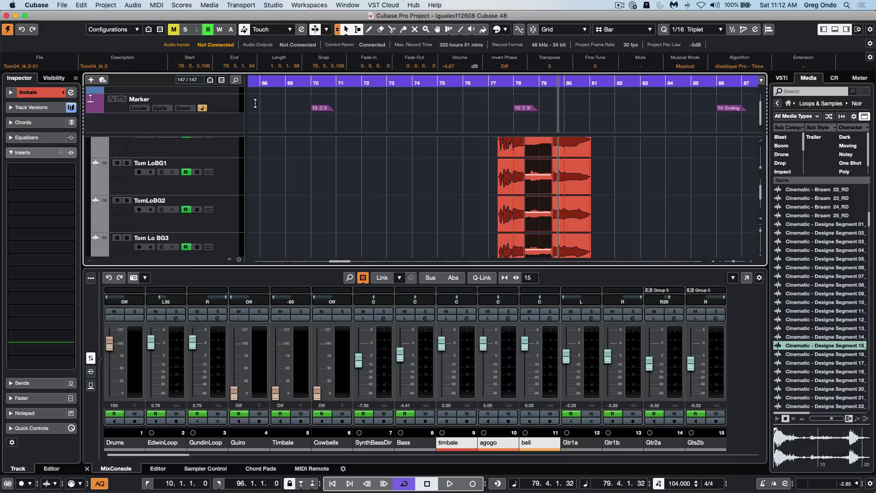
- Colour the marker track yellow from the Inspector's Colorize palette and bring up the Show Marker Lines options
left_click(229, 108)
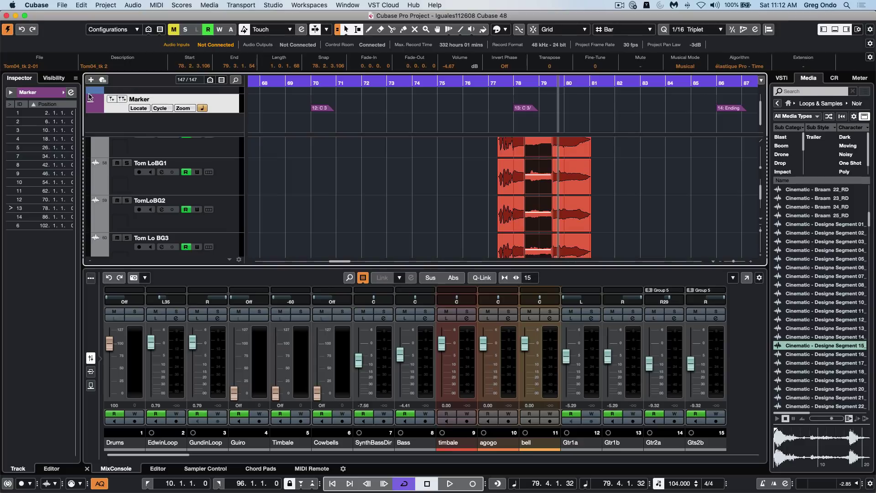
left_click(63, 93)
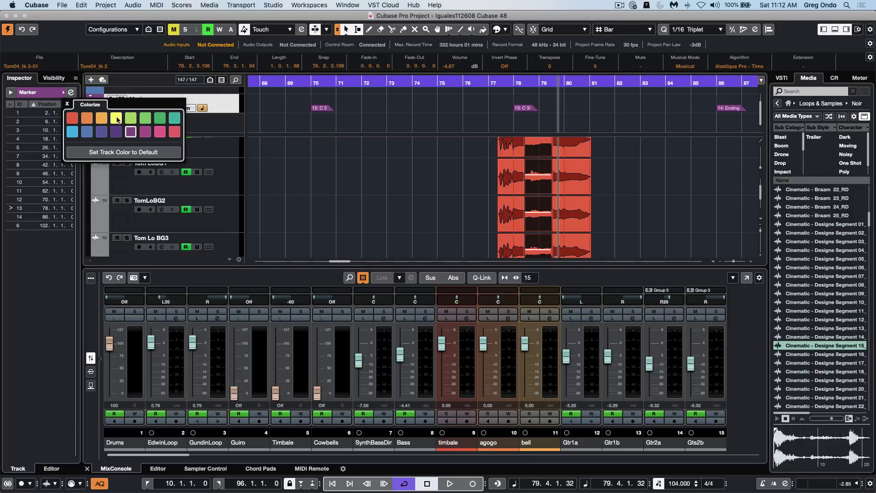
left_click(117, 120)
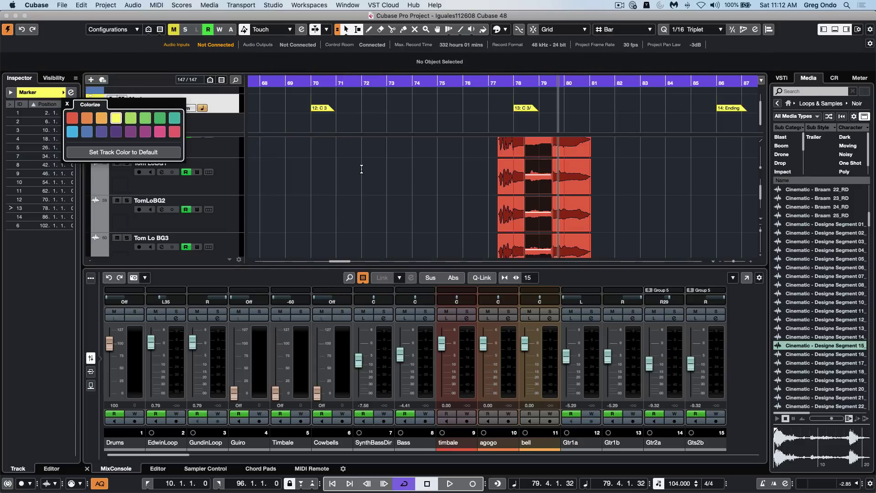
right_click(227, 111)
mouse_move(289, 199)
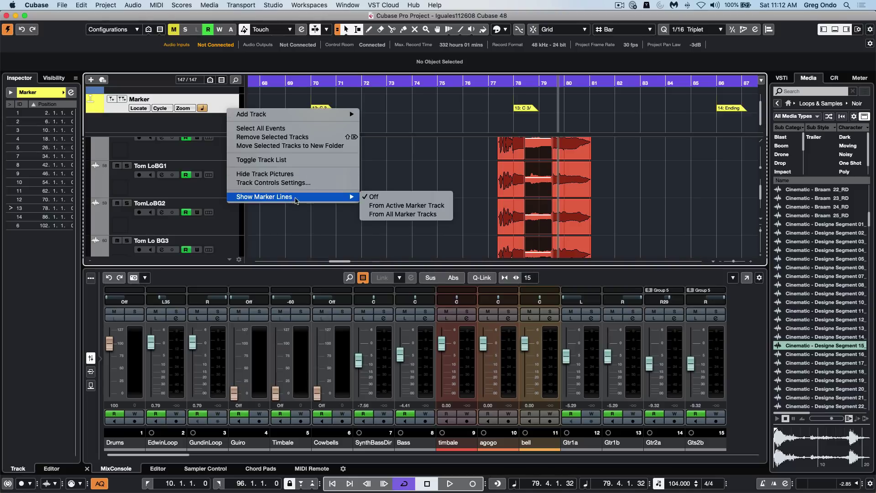
- Show marker lines from the active marker track and check them at C 3, C 3/ and Ending across all tracks
left_click(428, 209)
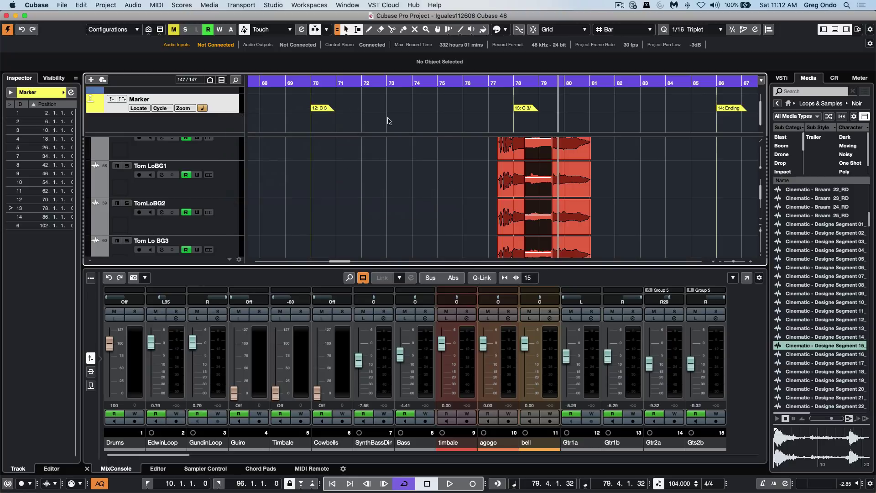
scroll(315, 169, "down", 8)
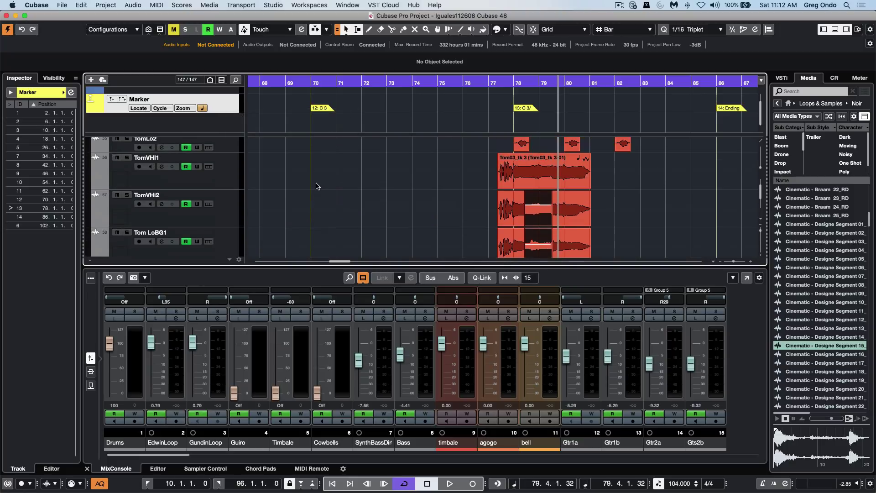
scroll(317, 179, "down", 8)
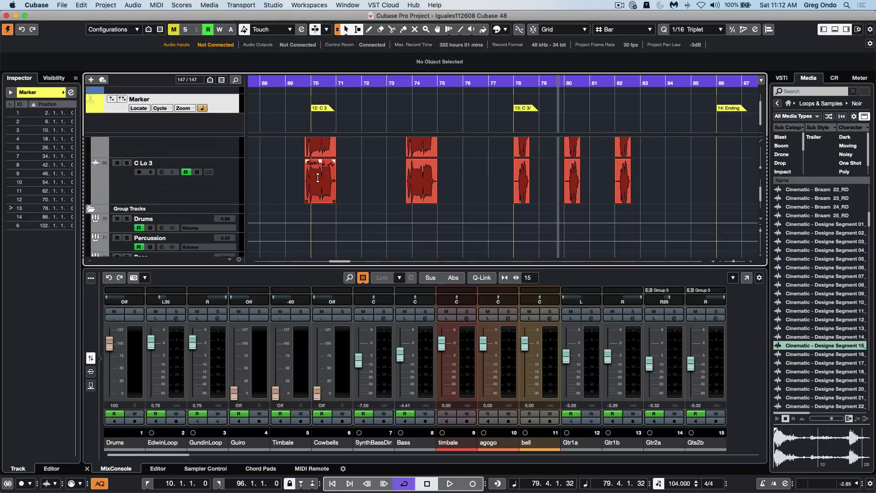
scroll(319, 181, "up", 10)
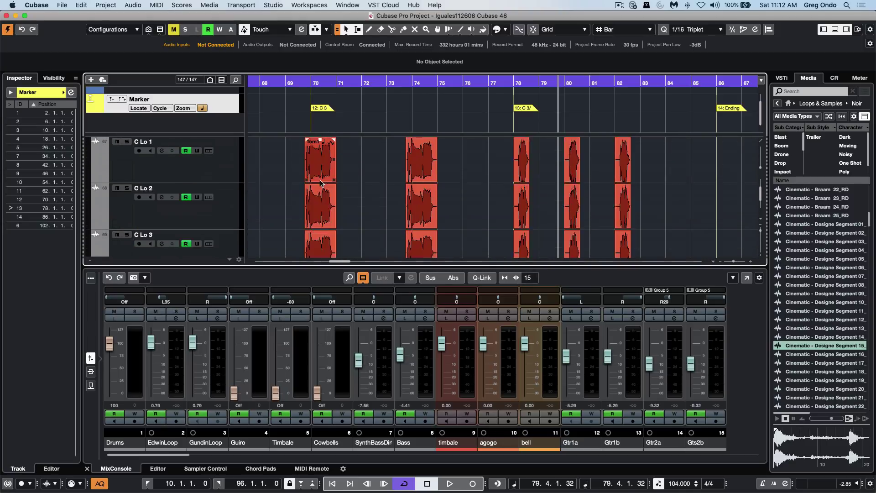
scroll(320, 184, "up", 5)
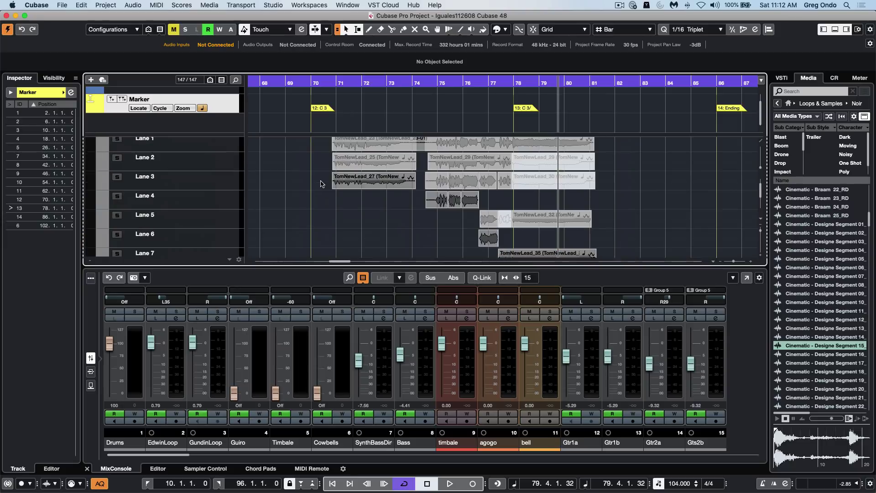
scroll(321, 182, "up", 4)
scroll(320, 181, "down", 2)
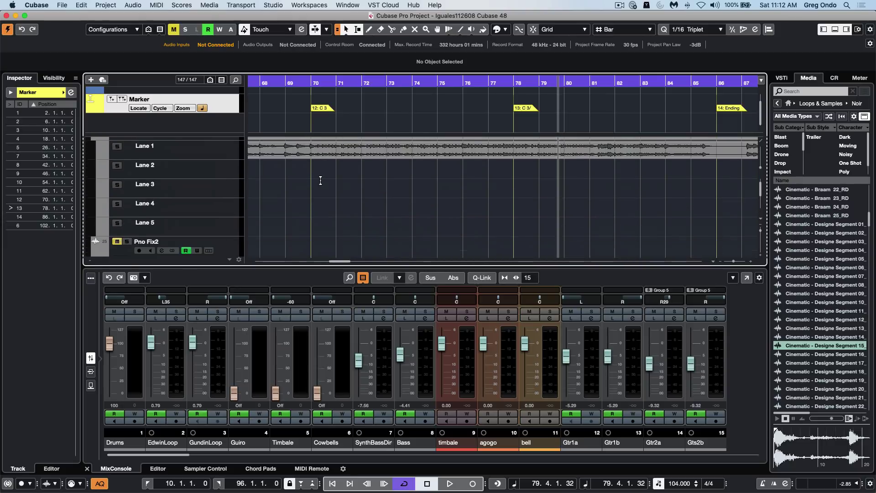
scroll(321, 181, "down", 3)
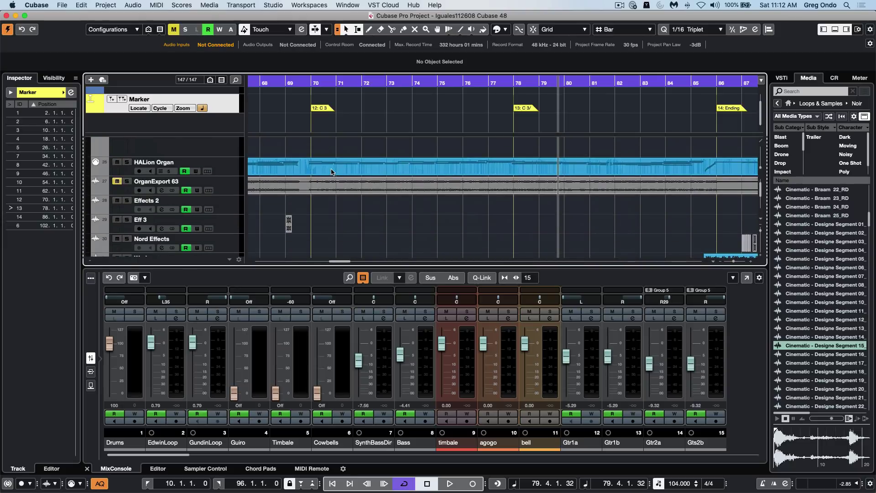
- Open the HALion Organ part in the Key Editor, zoom in at bar 70, and move marker 12: C 3 to 70.1.1.85
double_click(332, 172)
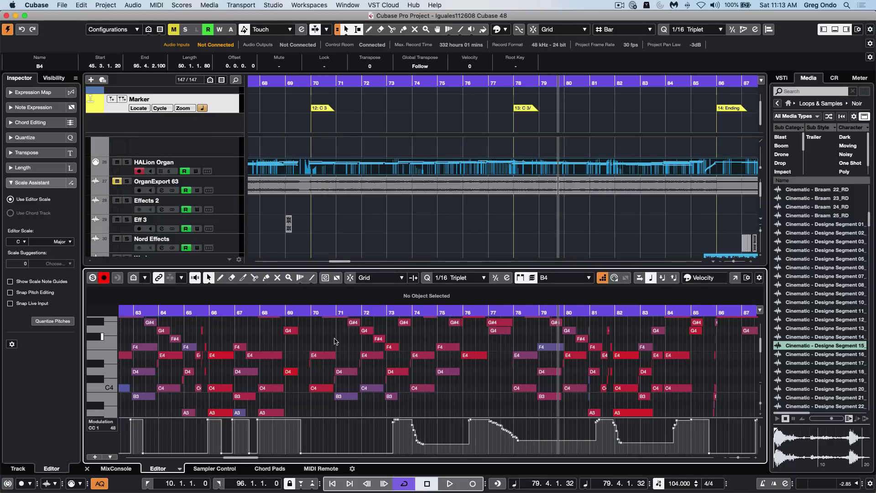
left_click(306, 314)
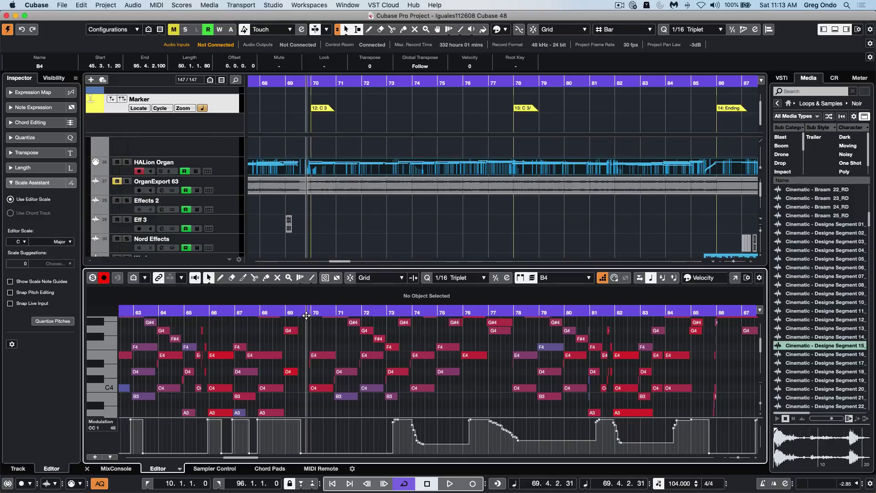
left_click_drag(306, 315, 361, 334)
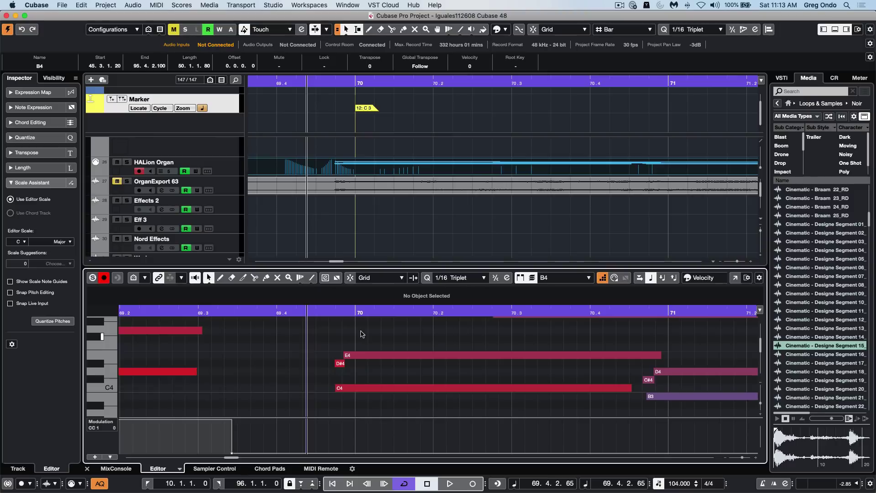
left_click(370, 109)
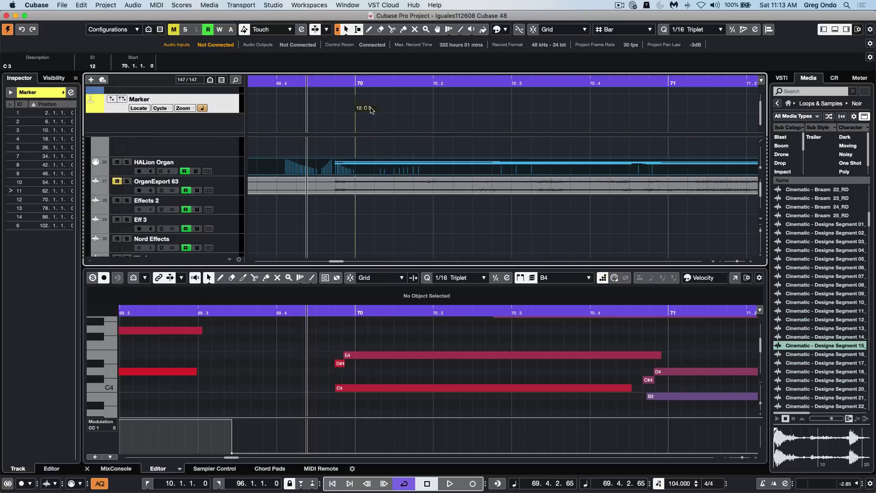
left_click_drag(371, 109, 384, 109)
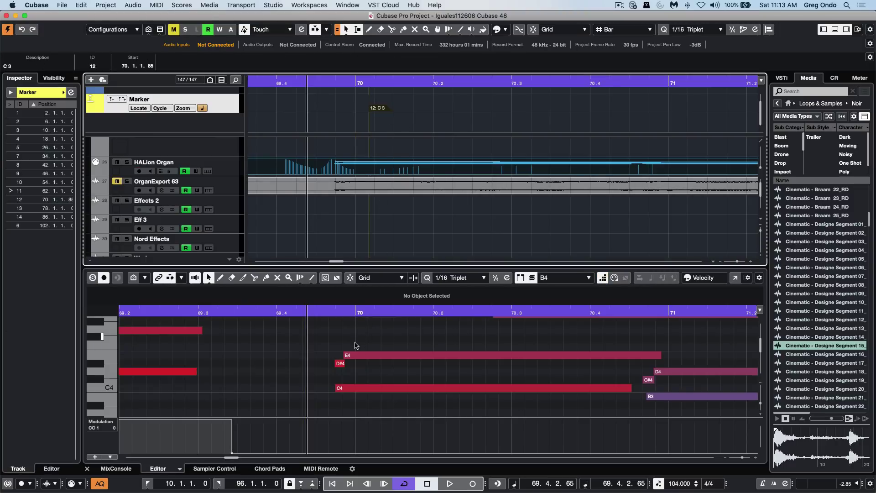